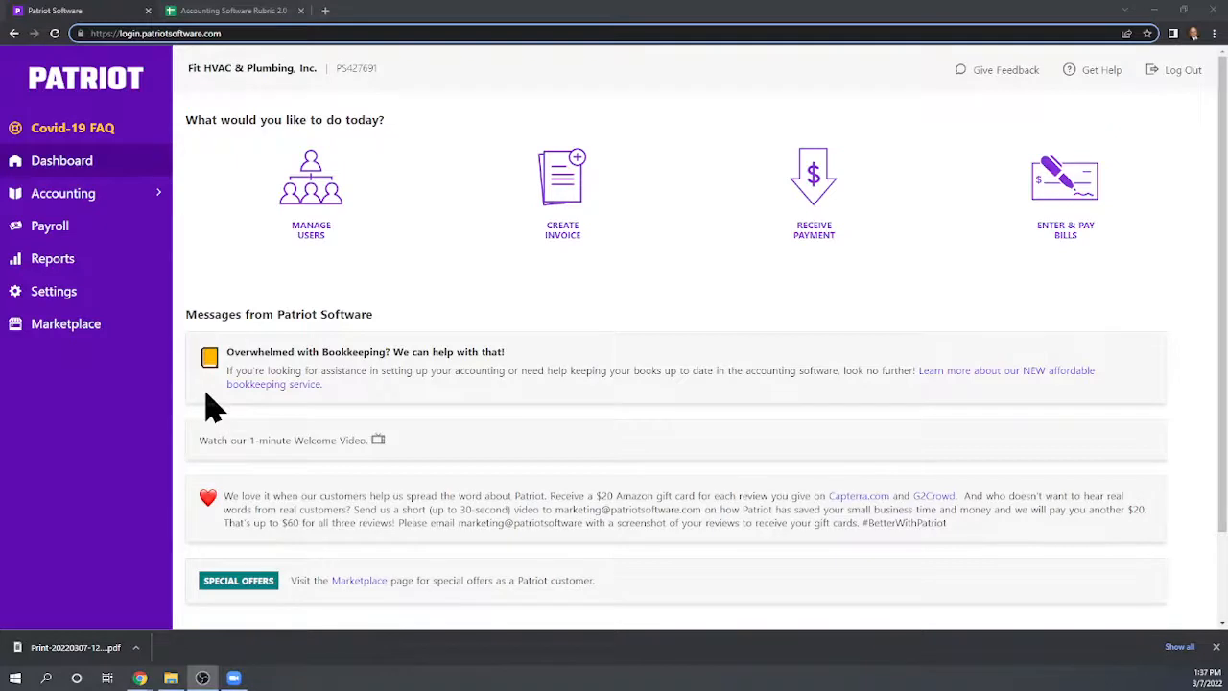
Open the Connect Bank Accounts page from the company's accounting settings
left_click(72, 193)
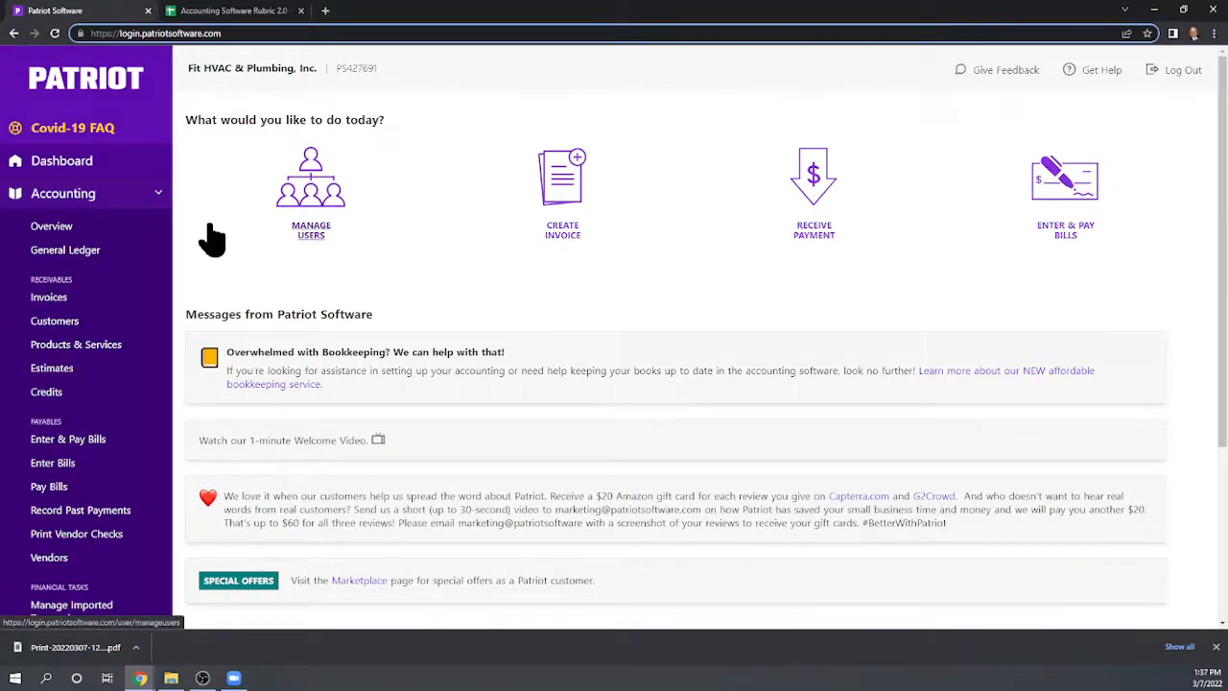
scroll(128, 267, "down", 2)
scroll(101, 263, "down", 2)
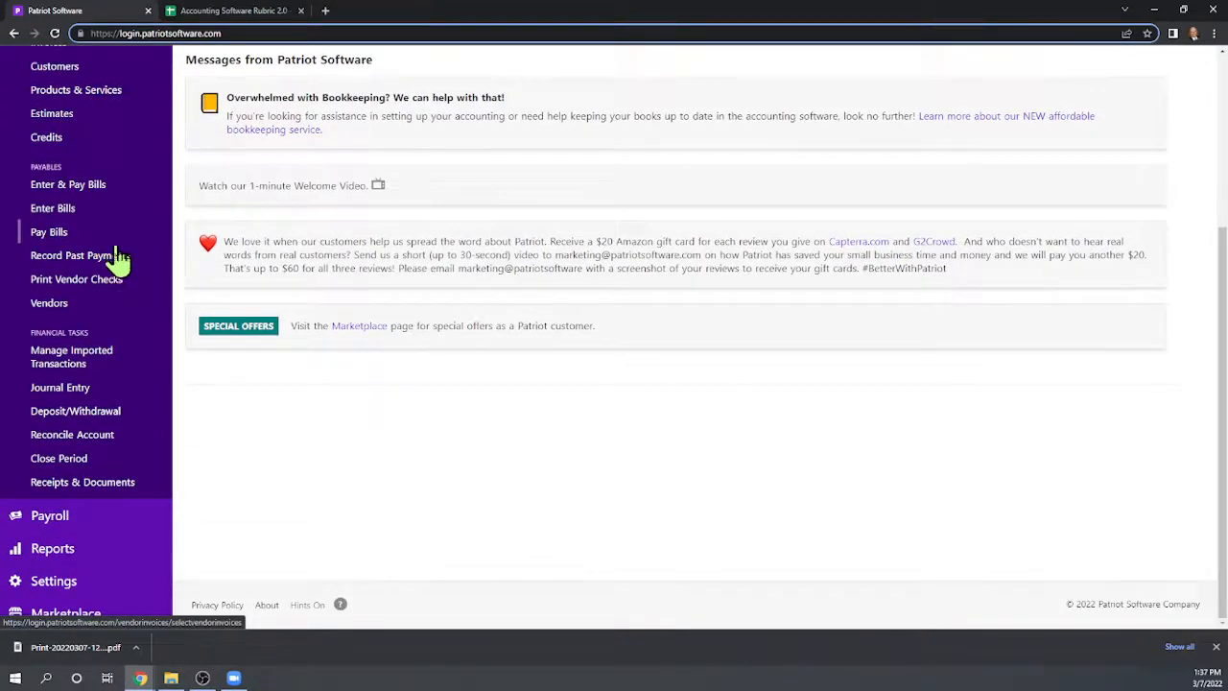
left_click(50, 583)
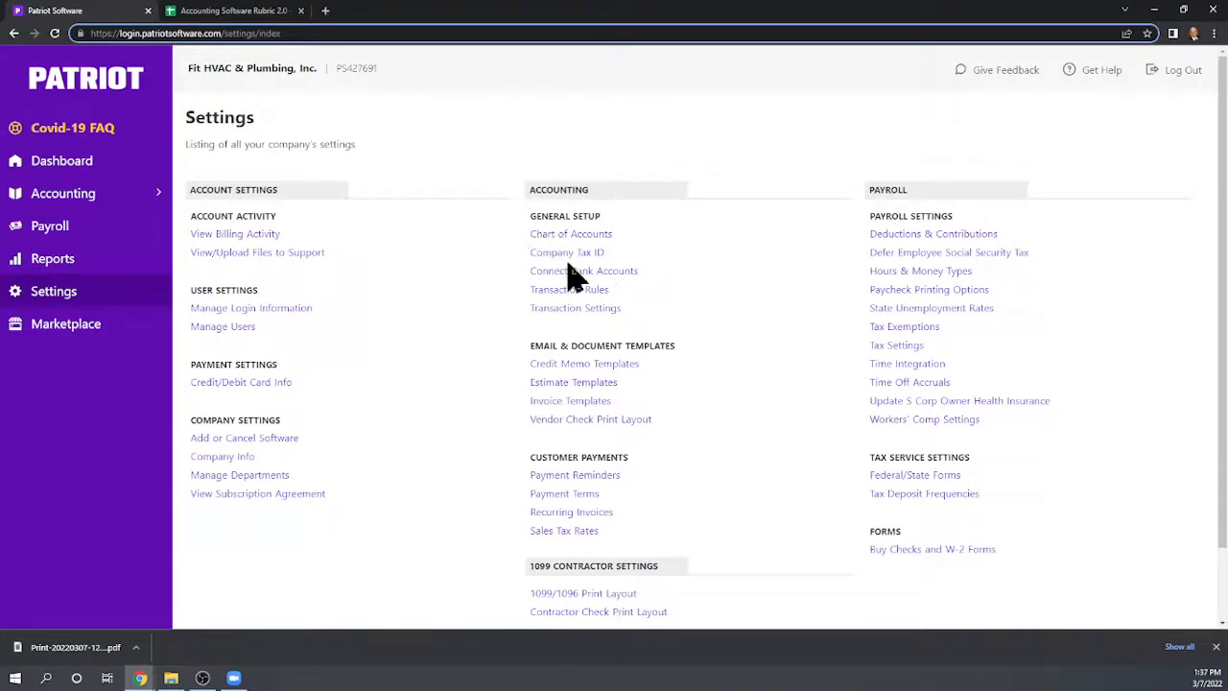
left_click(619, 272)
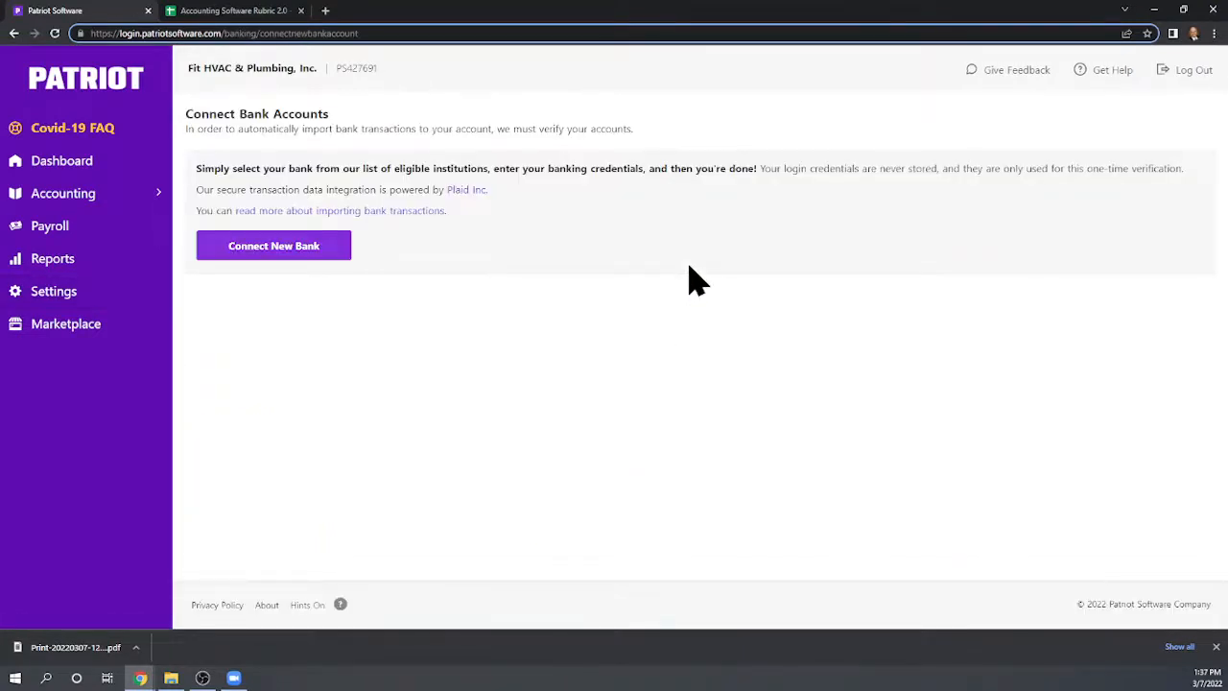
left_click(257, 257)
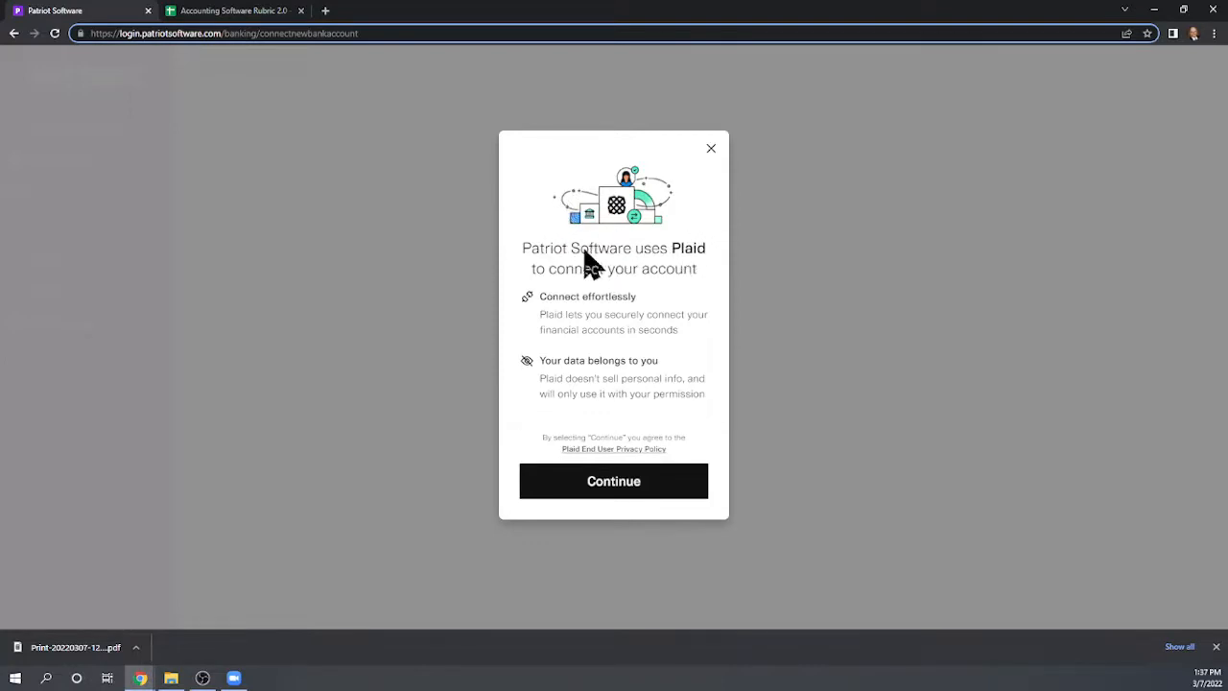
left_click(612, 491)
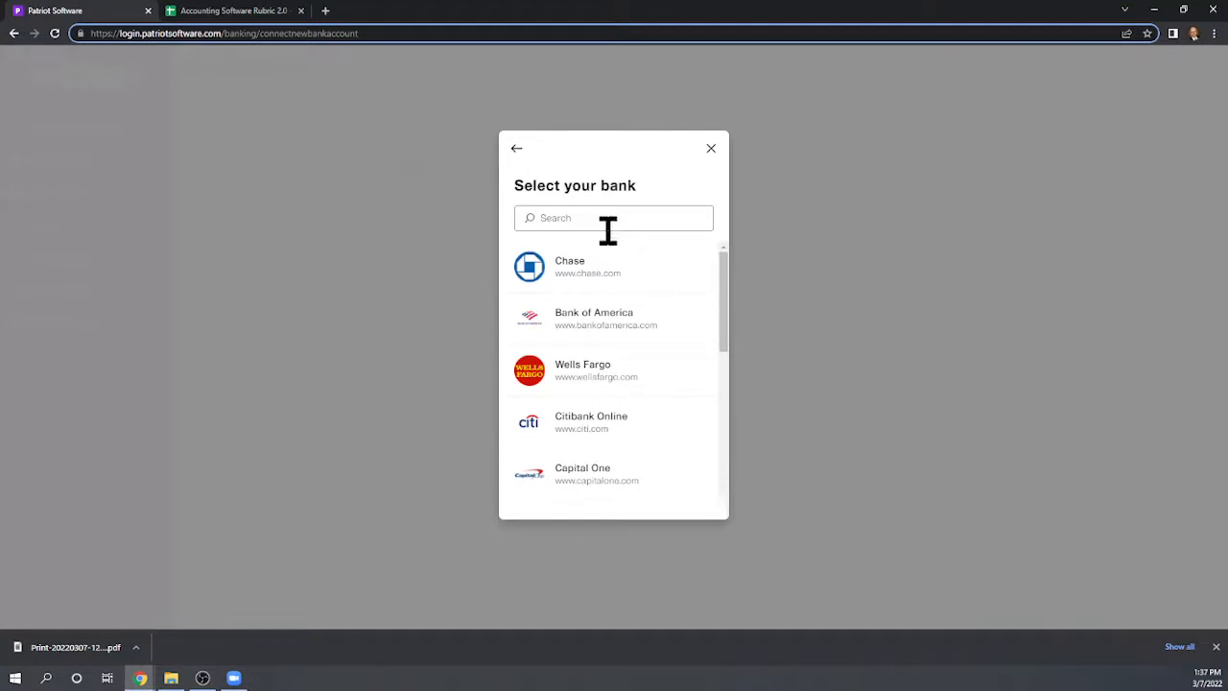
left_click(589, 333)
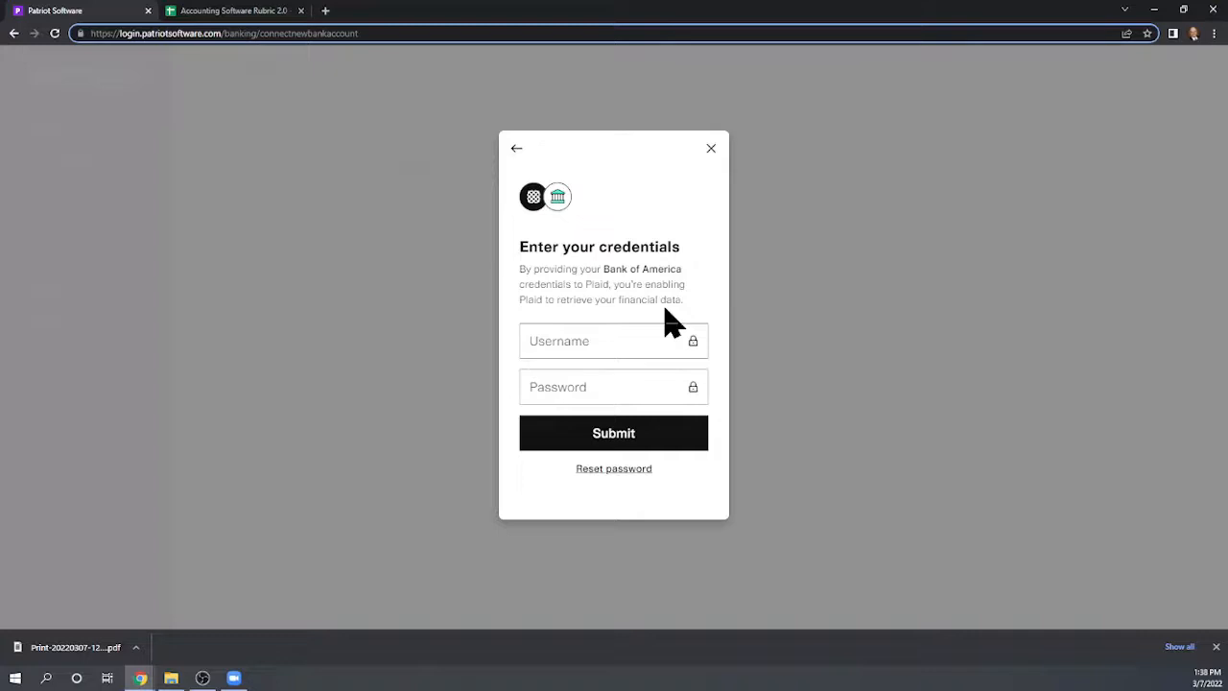
left_click(713, 152)
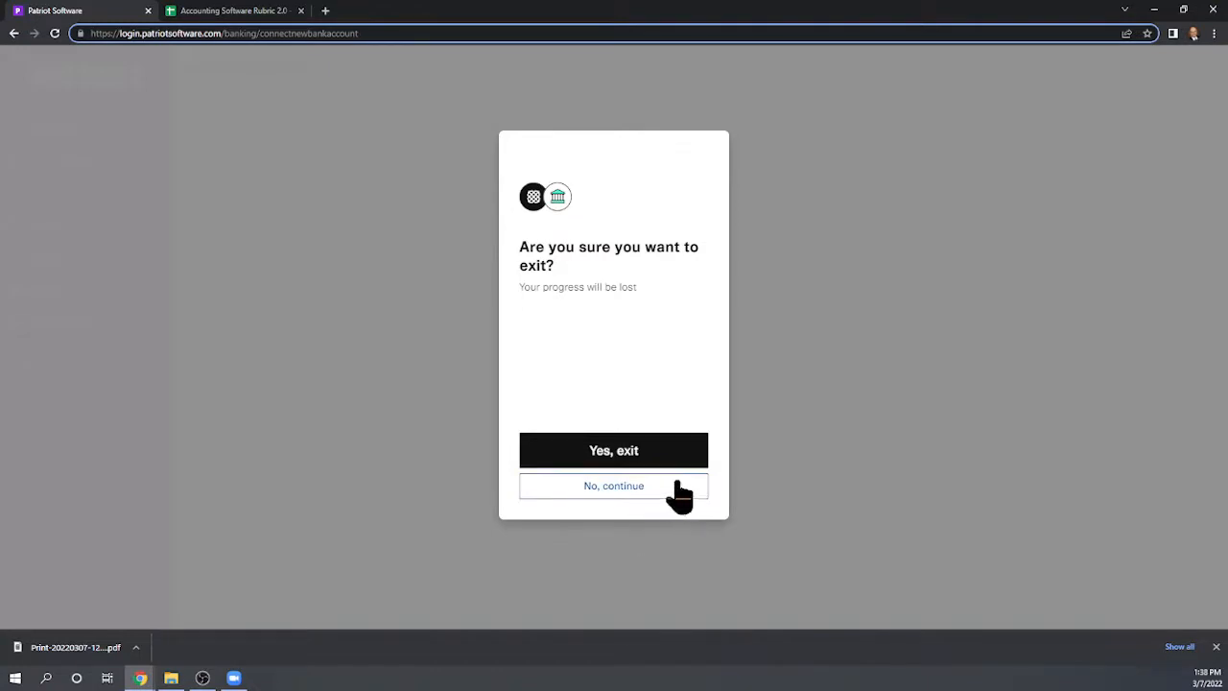
left_click(629, 459)
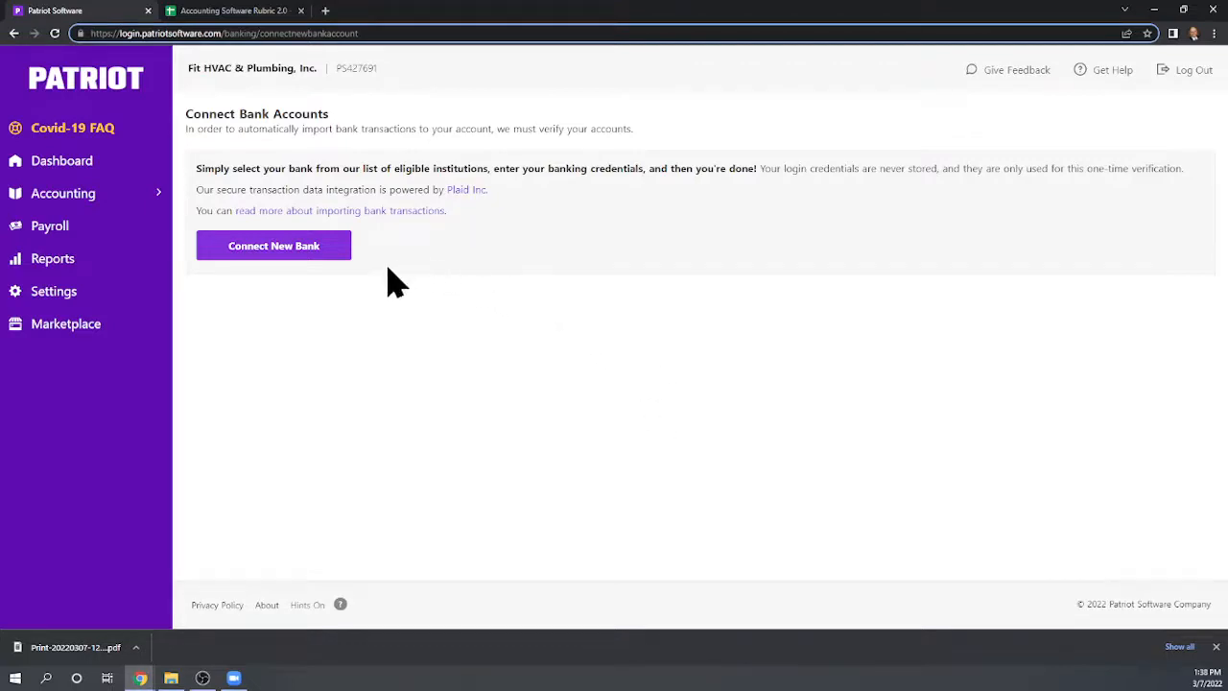
Read the help article about importing bank transactions, then return to the Patriot app tab
left_click(382, 211)
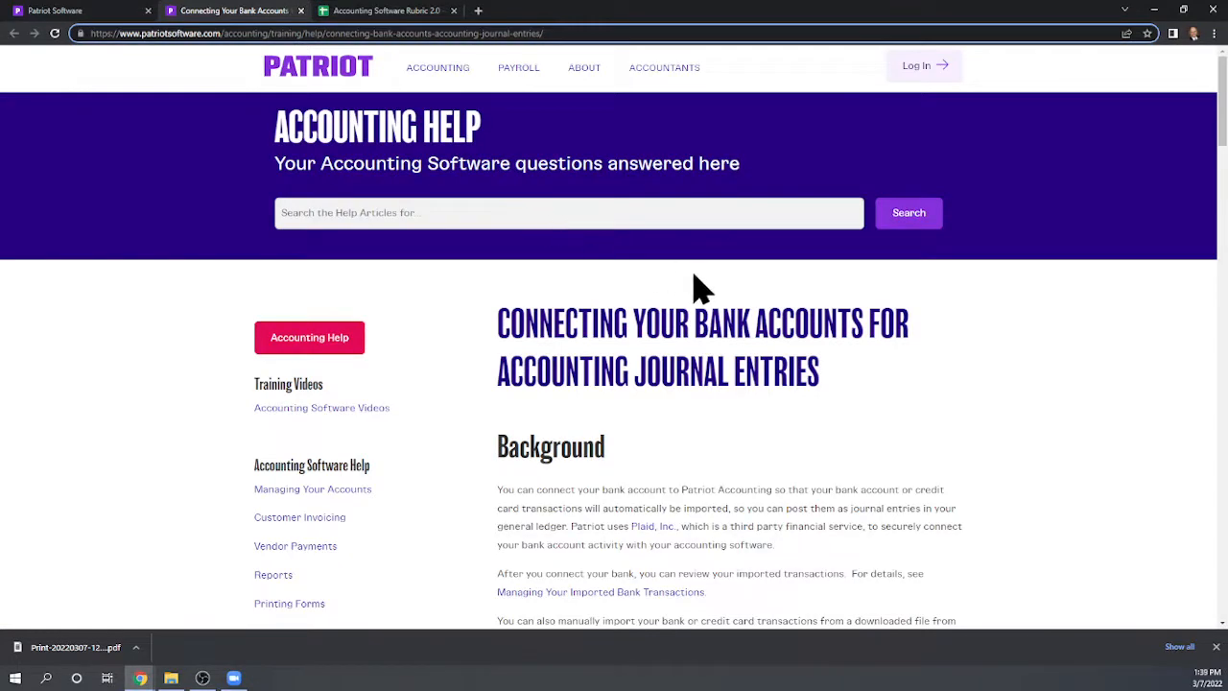
scroll(823, 338, "down", 2)
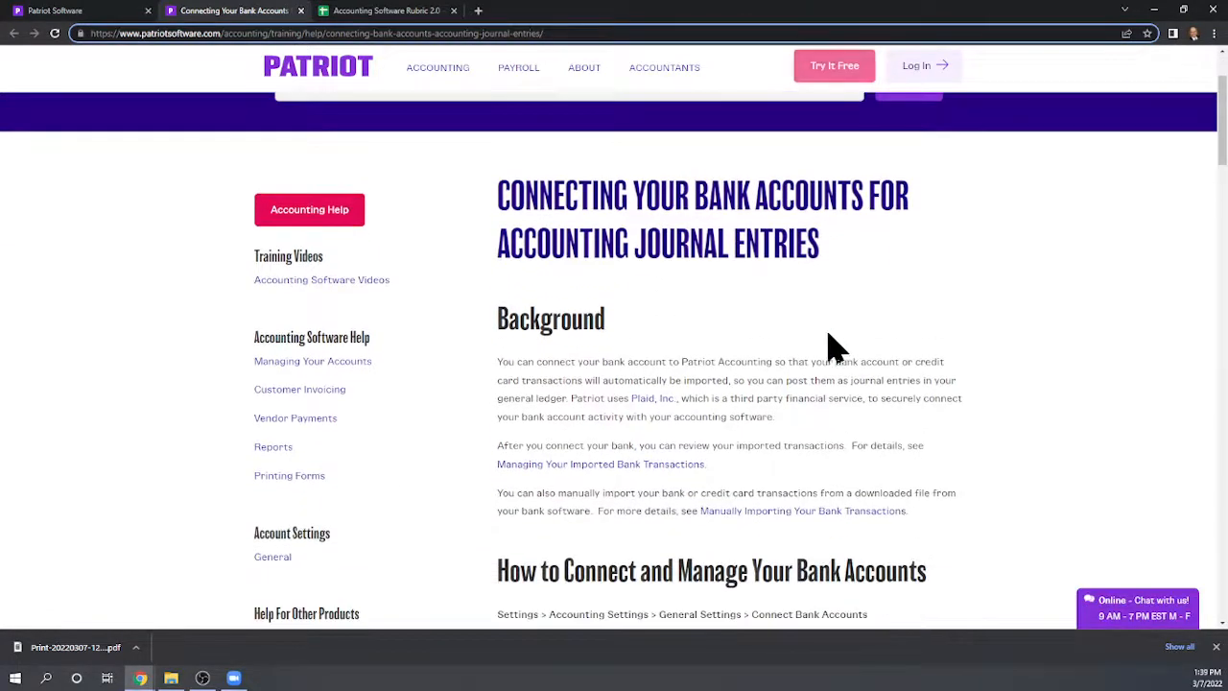
scroll(849, 357, "down", 2)
scroll(867, 403, "down", 2)
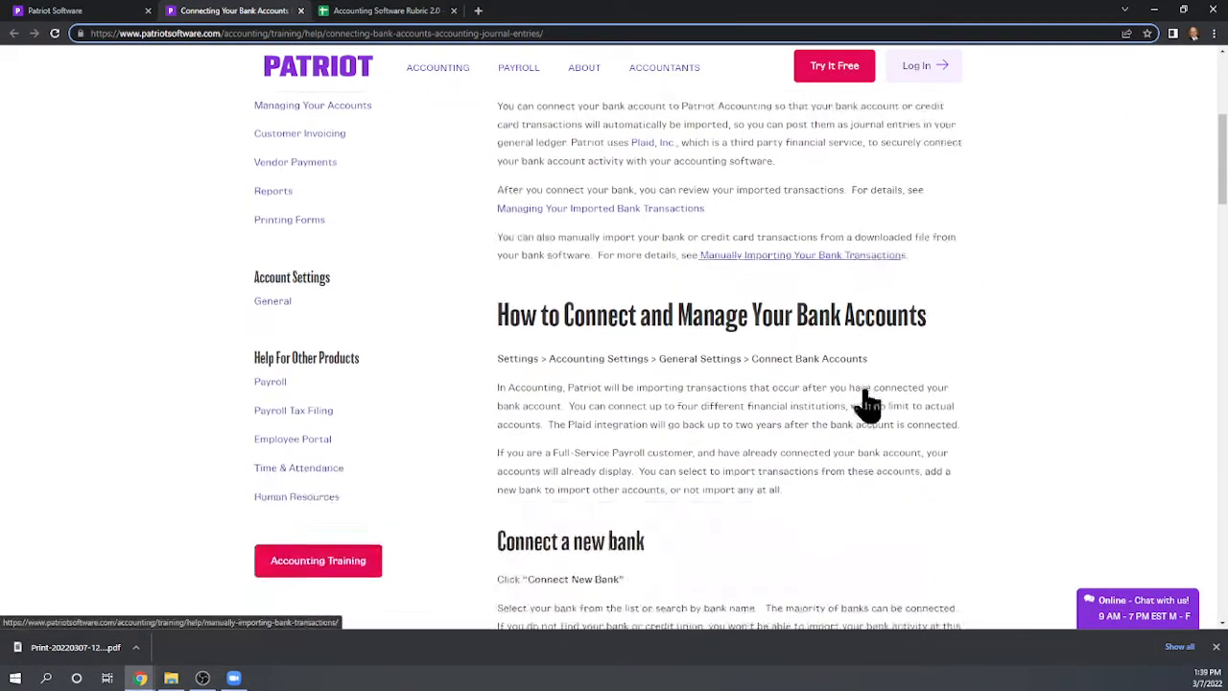
scroll(866, 389, "up", 5)
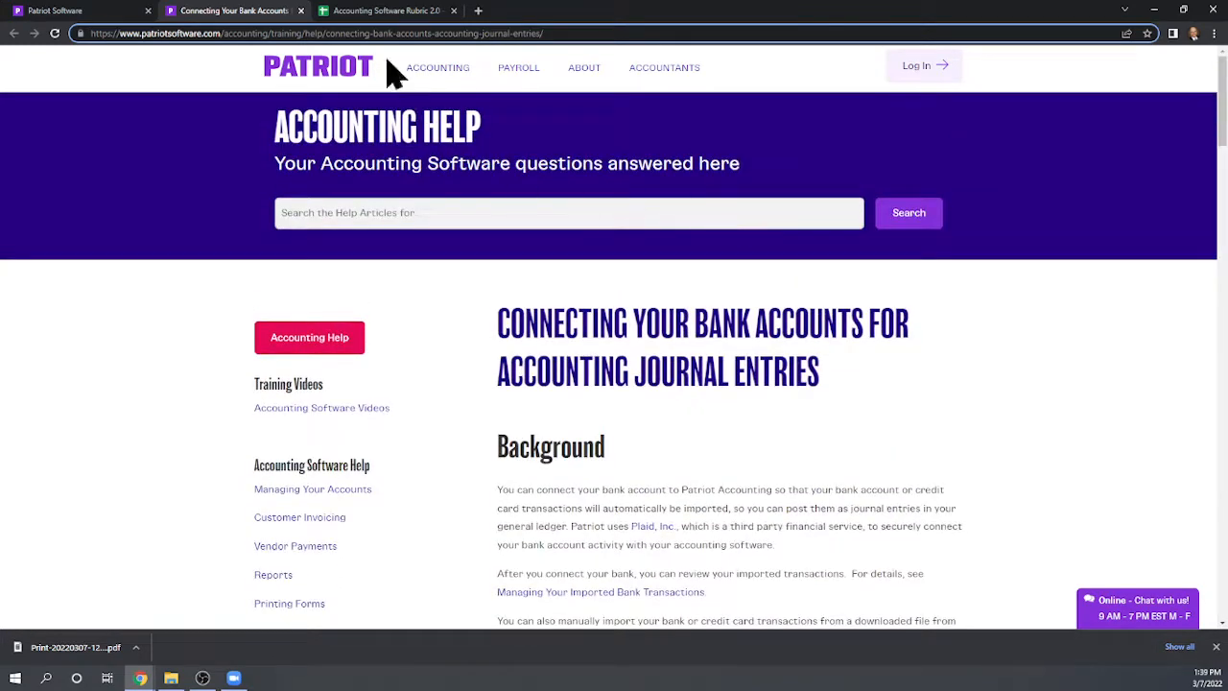
left_click(300, 11)
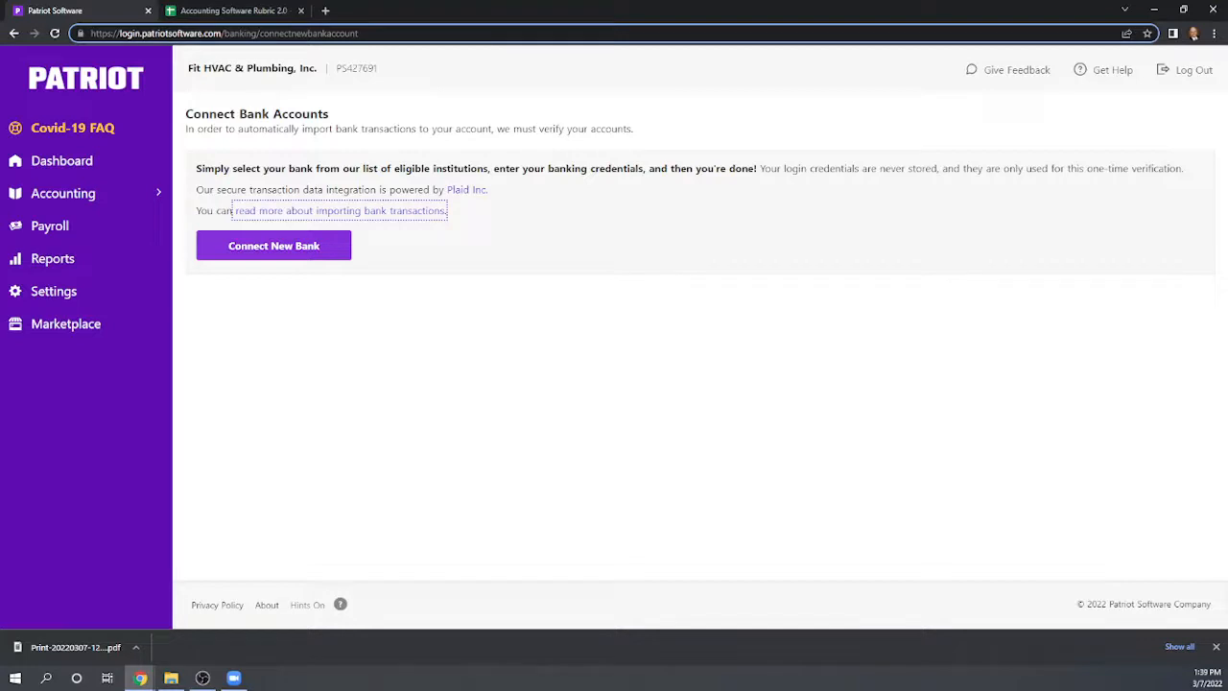
Open the manual transaction import page under Manage Imported Transactions and review its upload requirements and FAQs
left_click(62, 160)
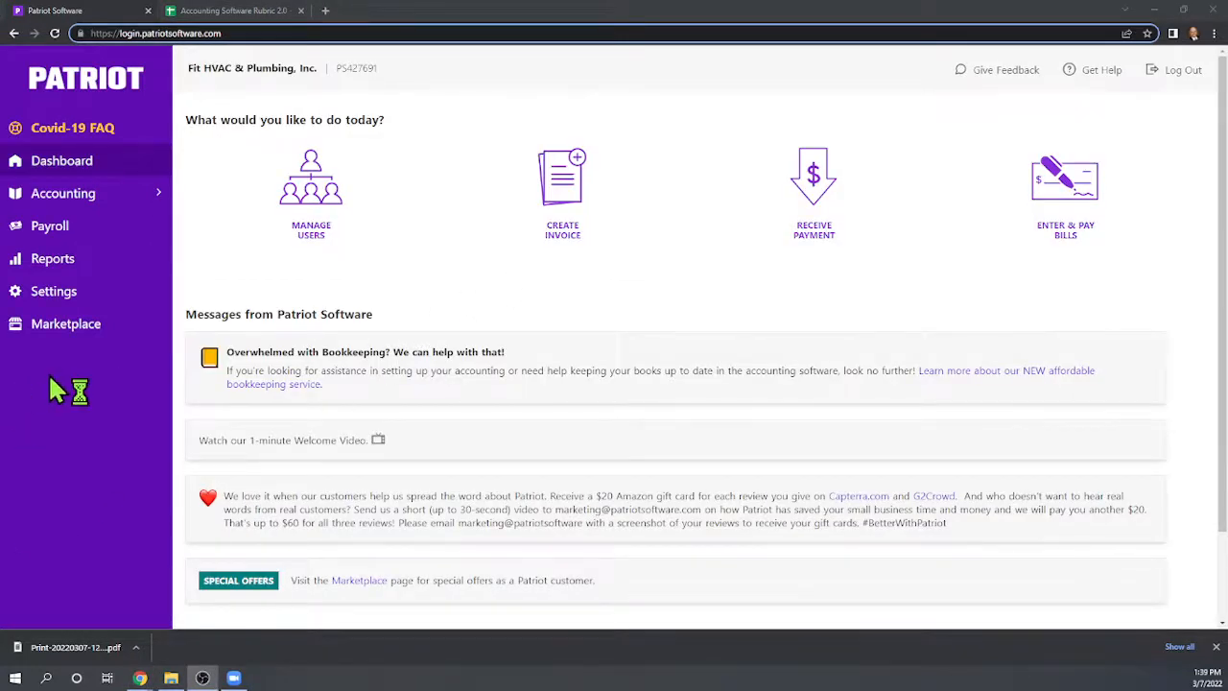
left_click(57, 196)
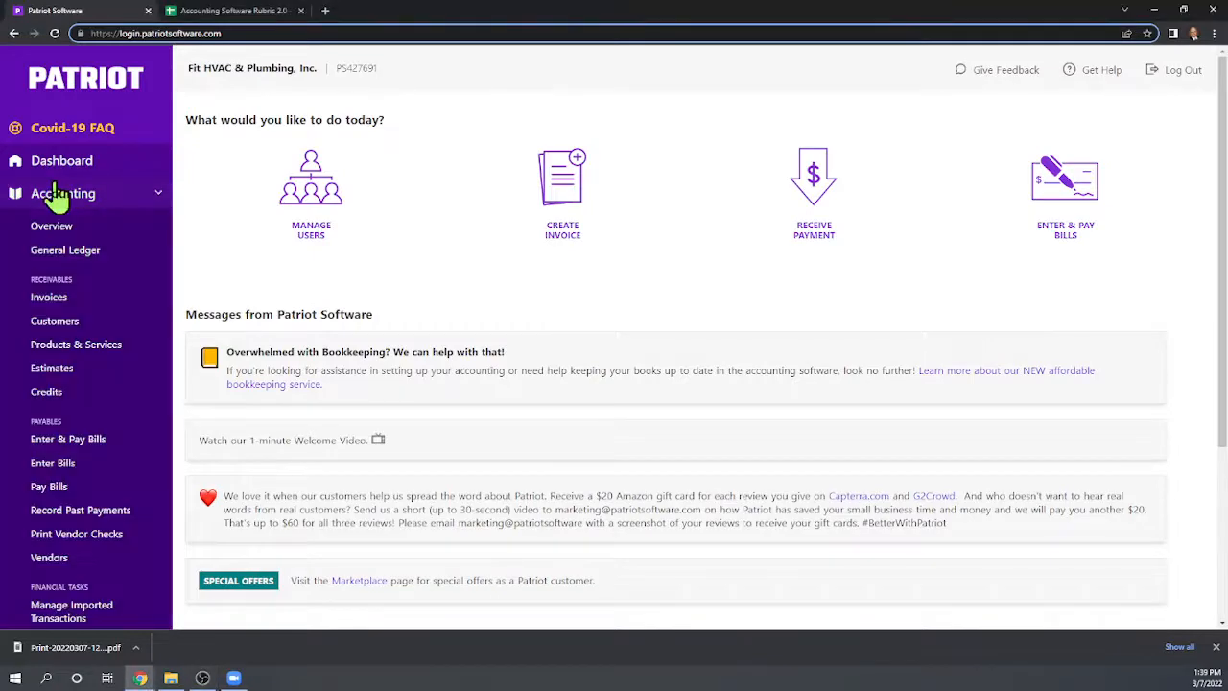
scroll(113, 356, "down", 3)
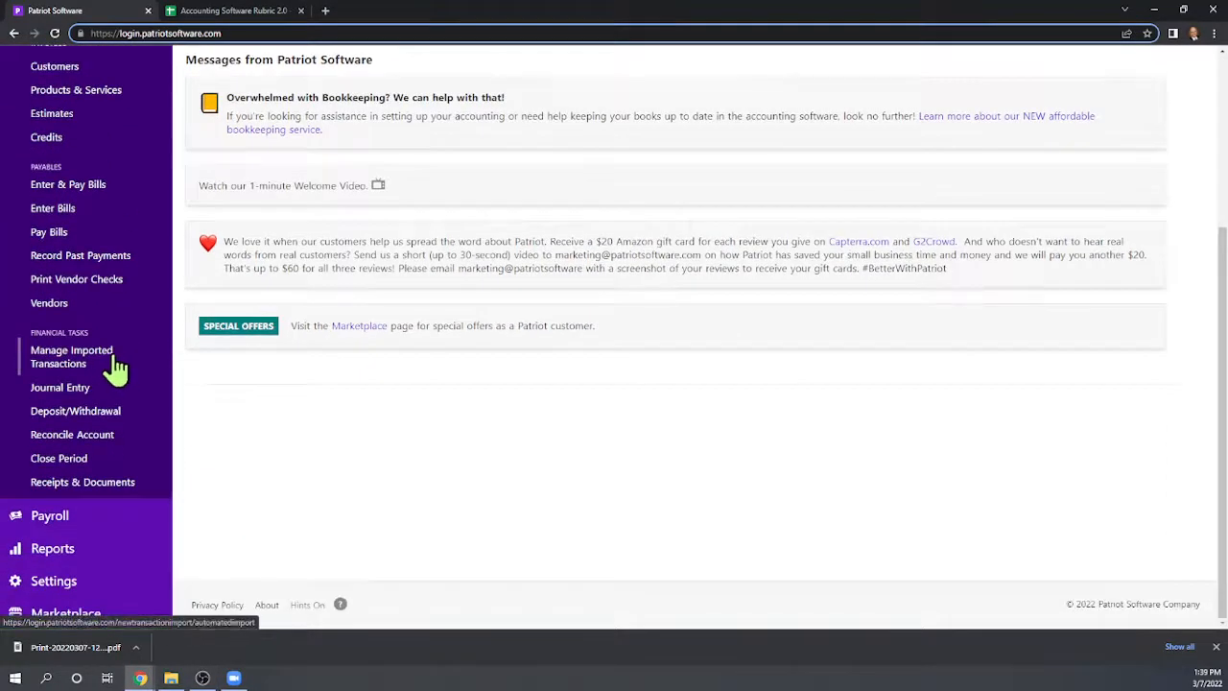
left_click(69, 364)
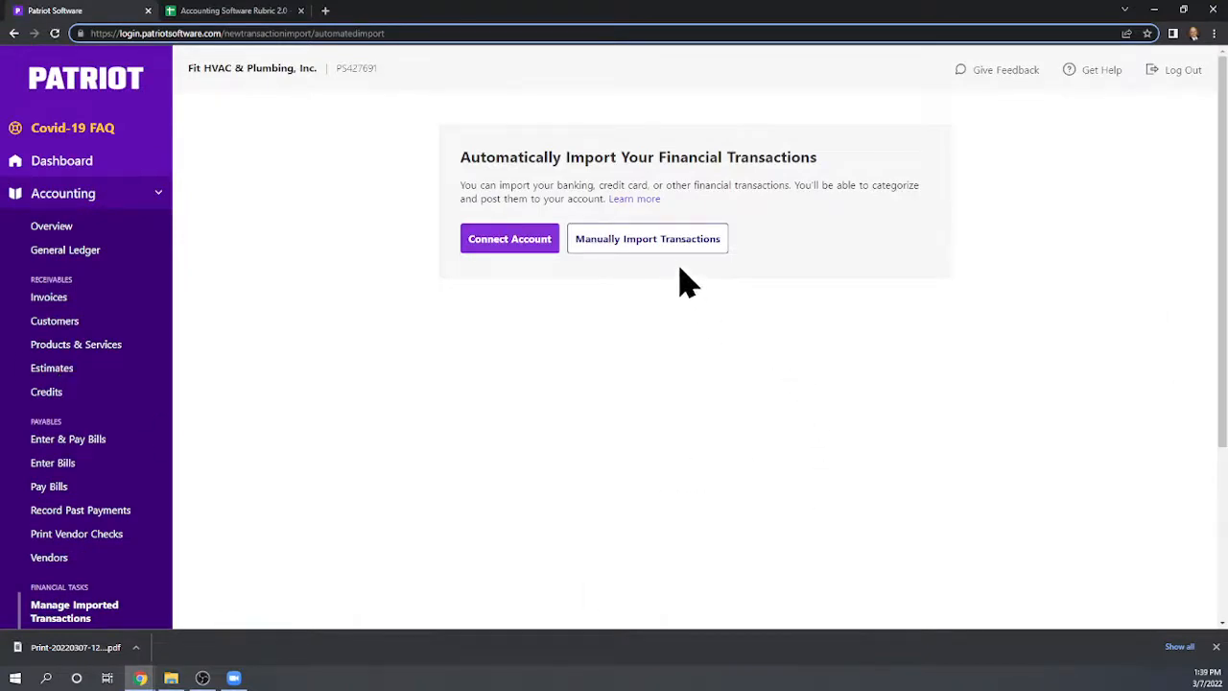
left_click(655, 242)
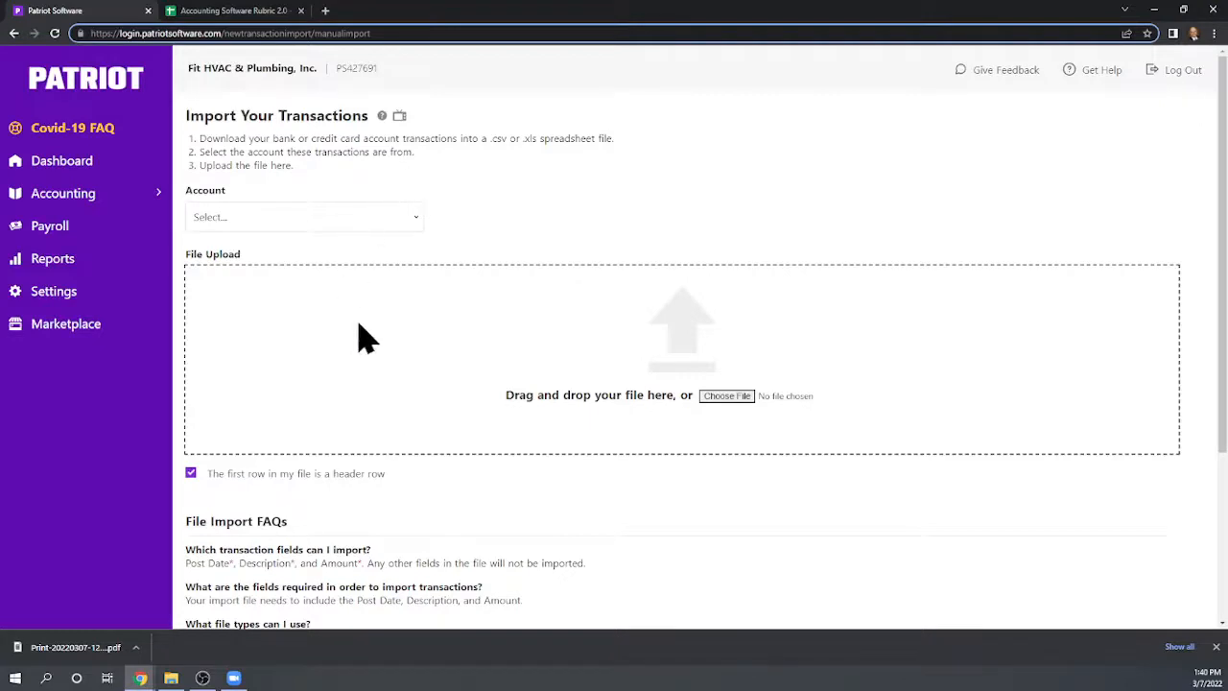
scroll(471, 321, "down", 1)
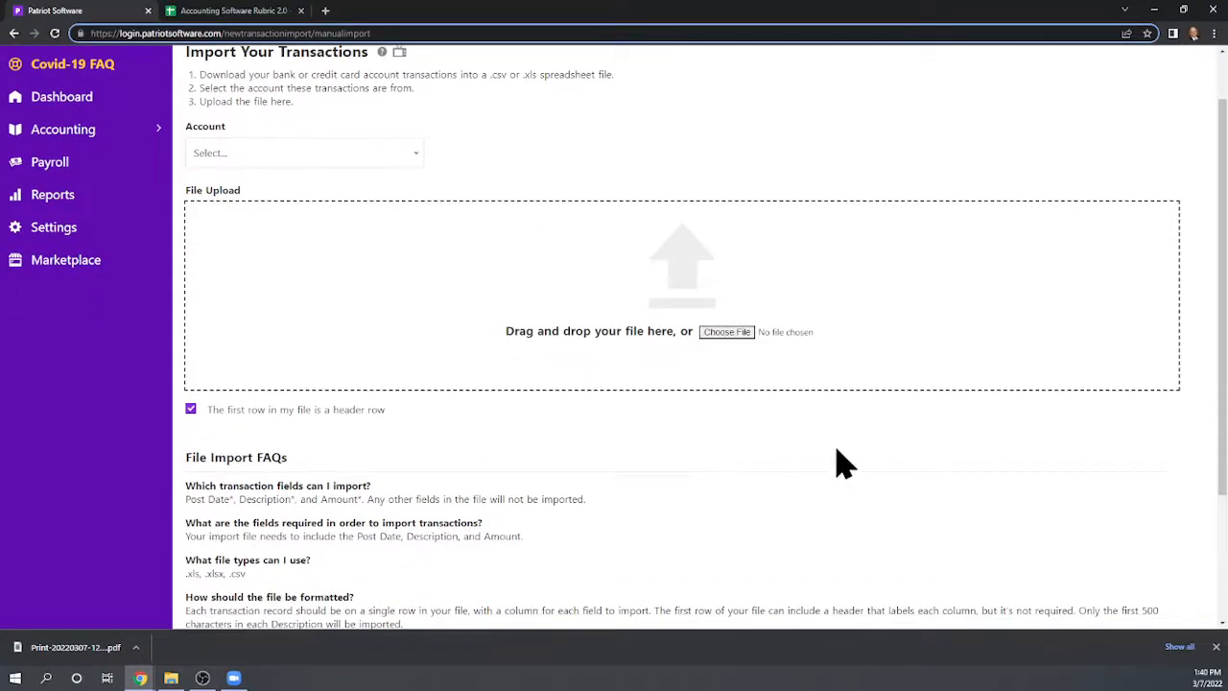
scroll(890, 477, "up", 1)
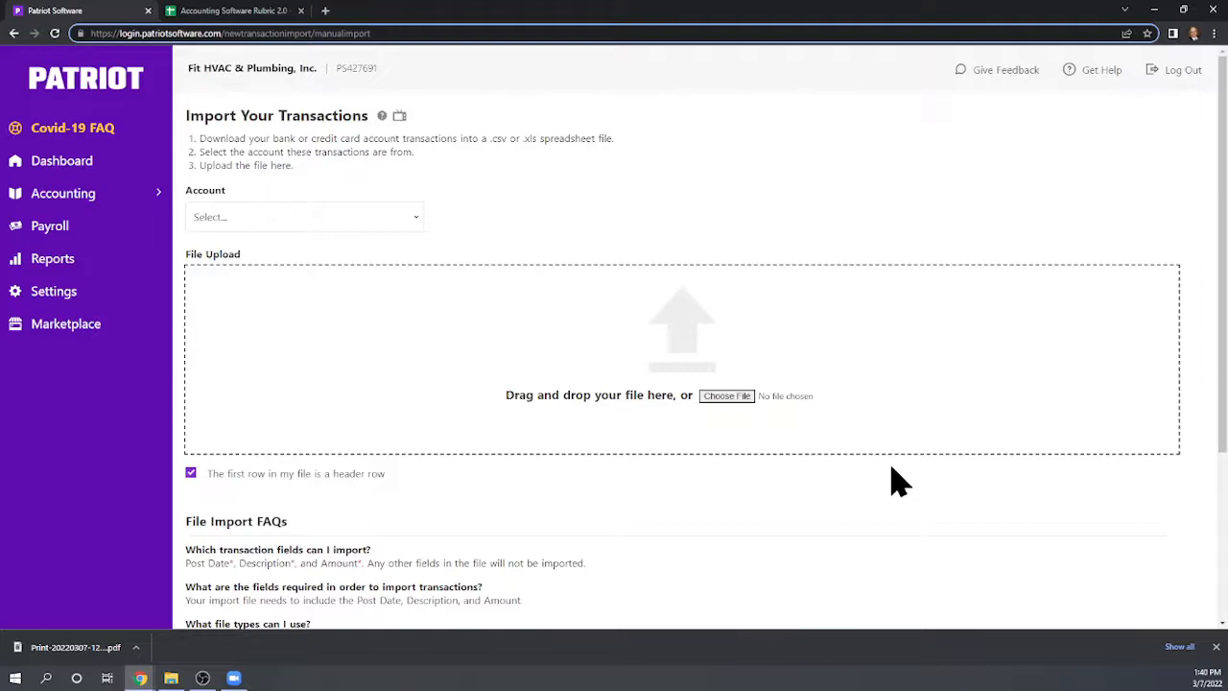
scroll(897, 482, "down", 2)
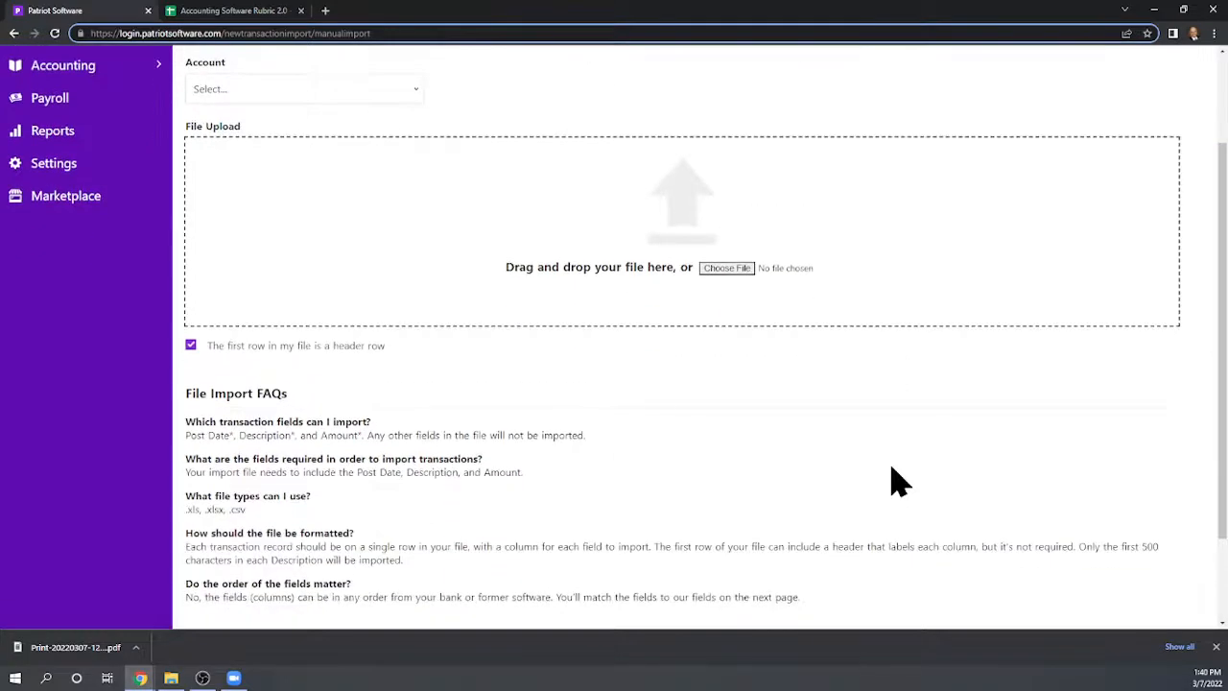
scroll(897, 481, "up", 2)
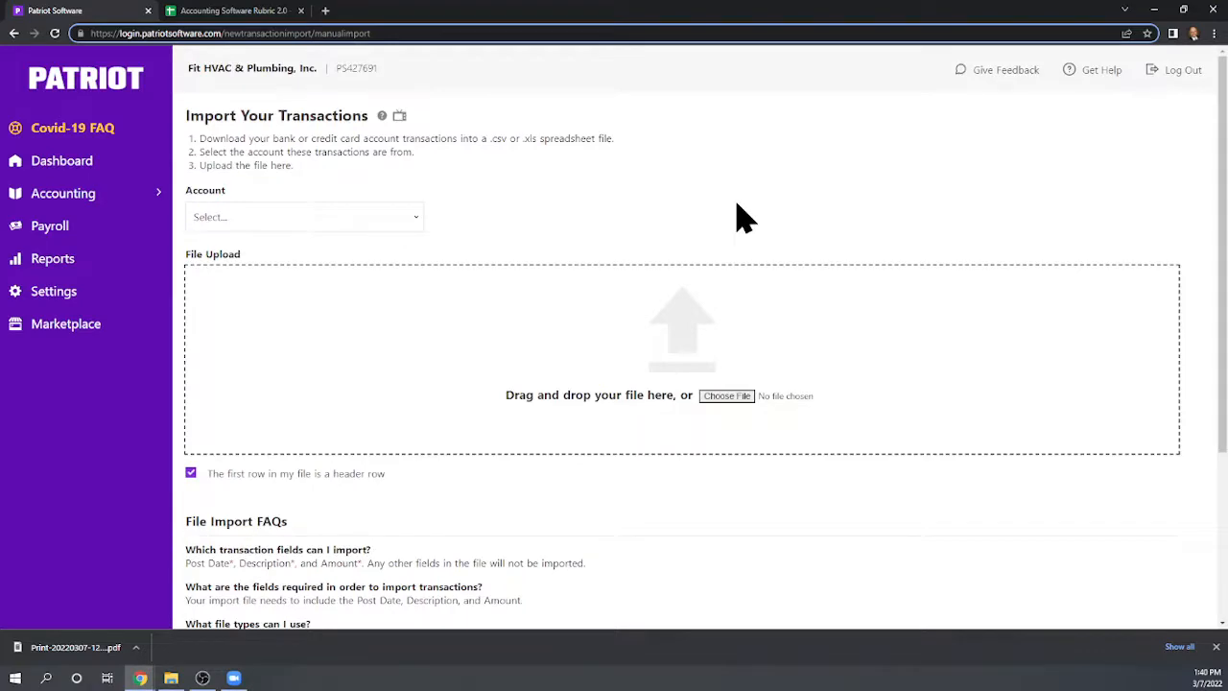
scroll(744, 219, "down", 4)
scroll(744, 219, "up", 1)
Open Reconcile Account under Accounting and select the Checking account to reconcile
left_click(66, 197)
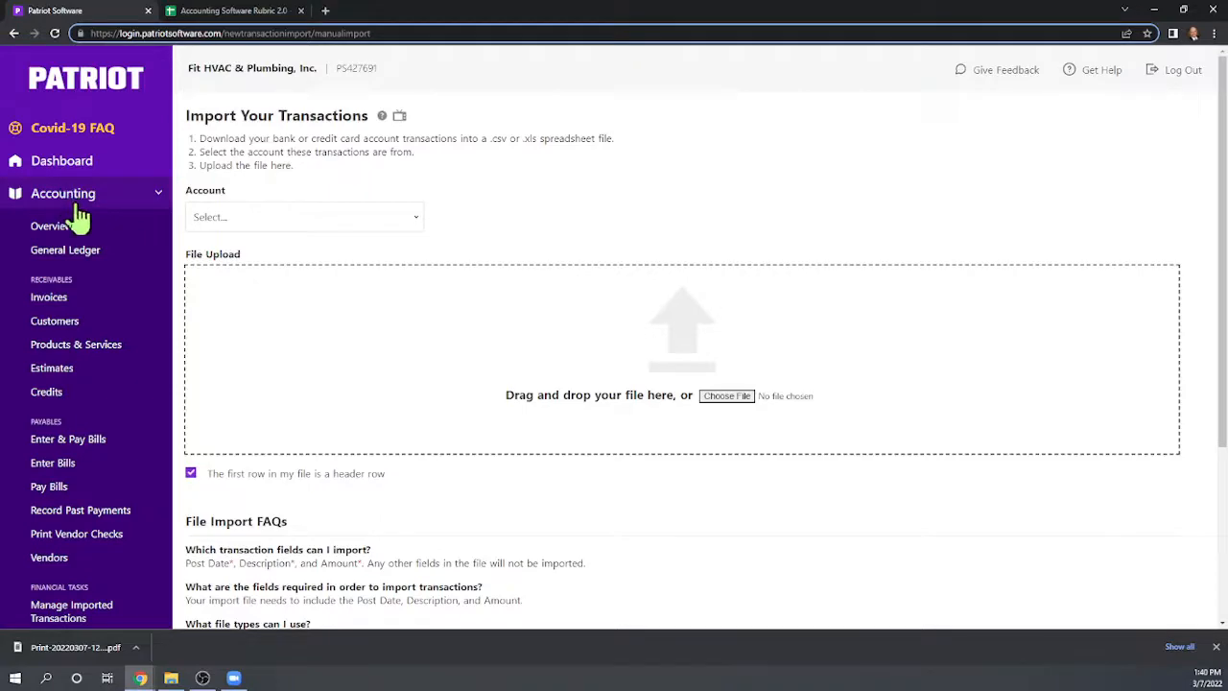
scroll(102, 222, "down", 2)
scroll(125, 247, "down", 1)
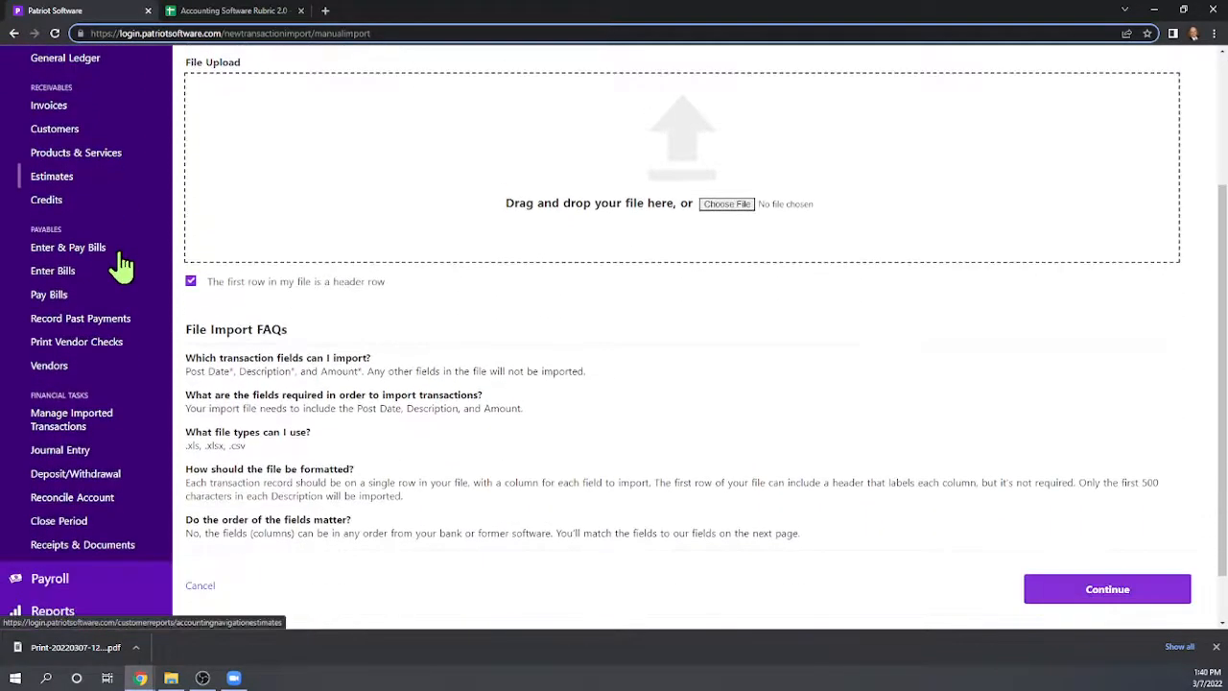
left_click(105, 512)
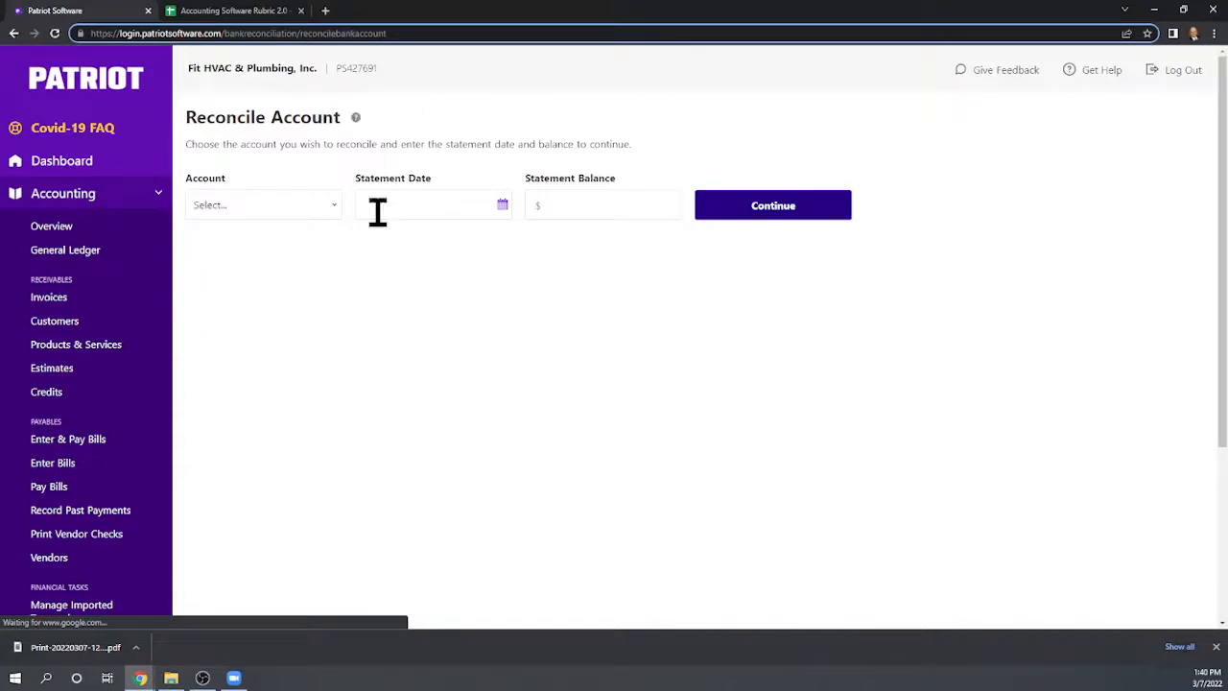
left_click(338, 214)
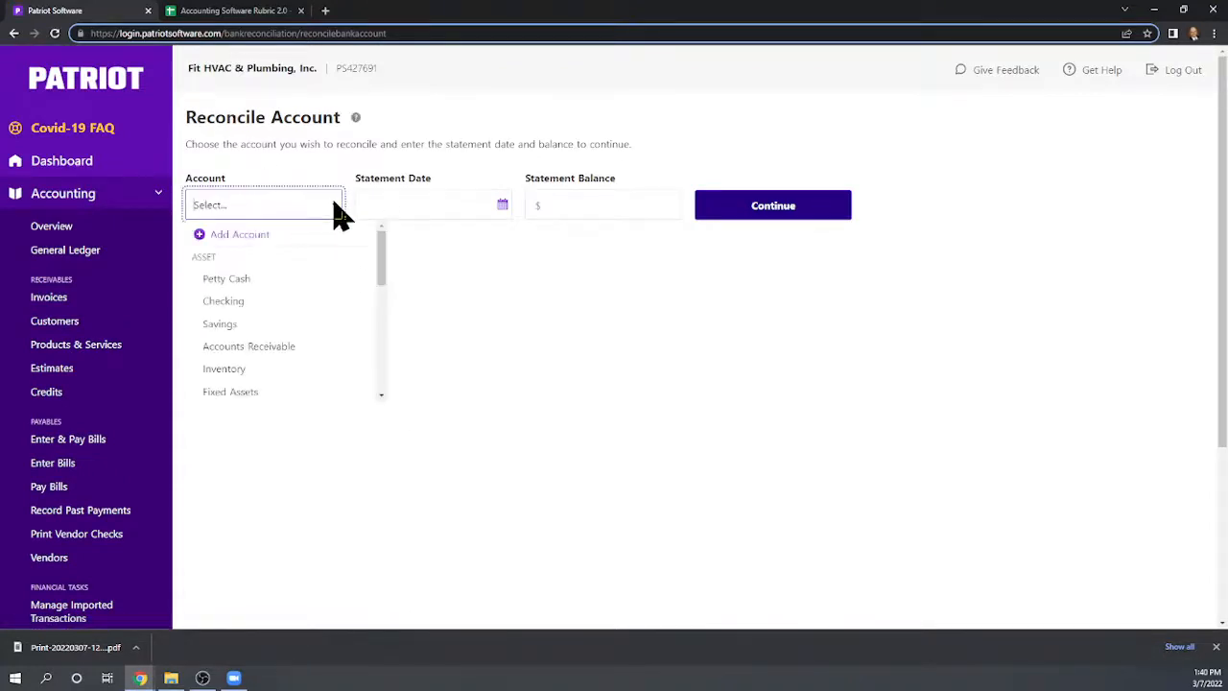
left_click(230, 306)
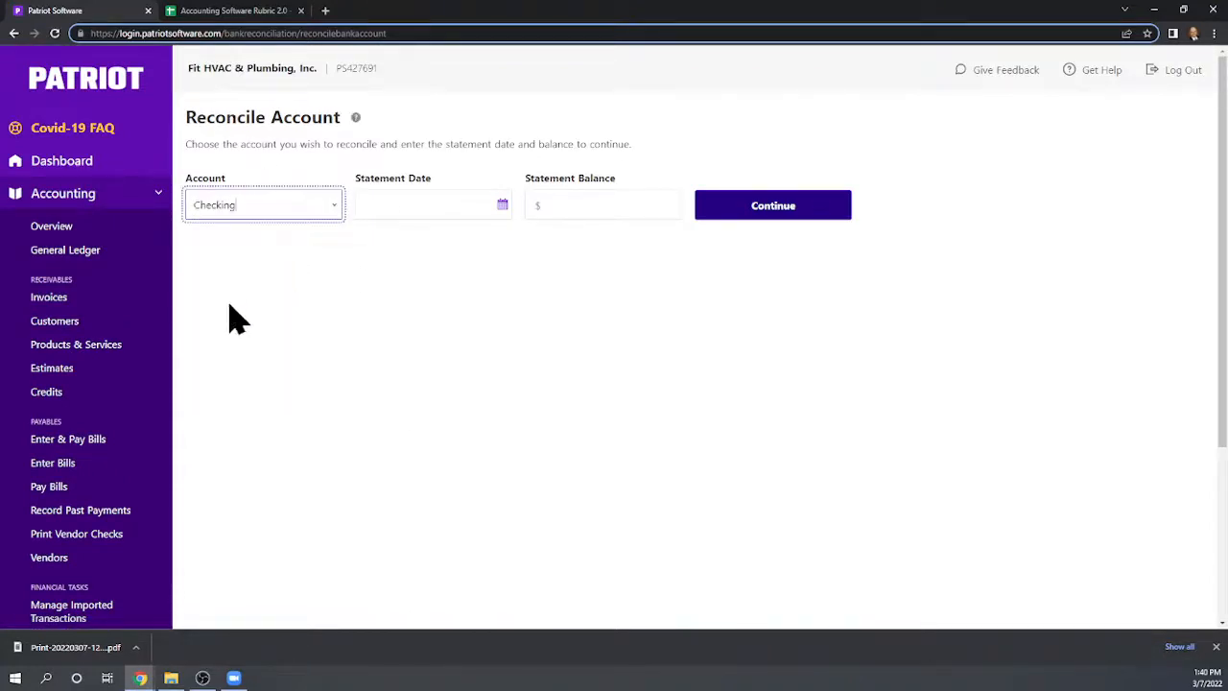
Set the statement date to 3/7/2022 and the statement balance to 12541.5, and continue to the transaction list
left_click(389, 203)
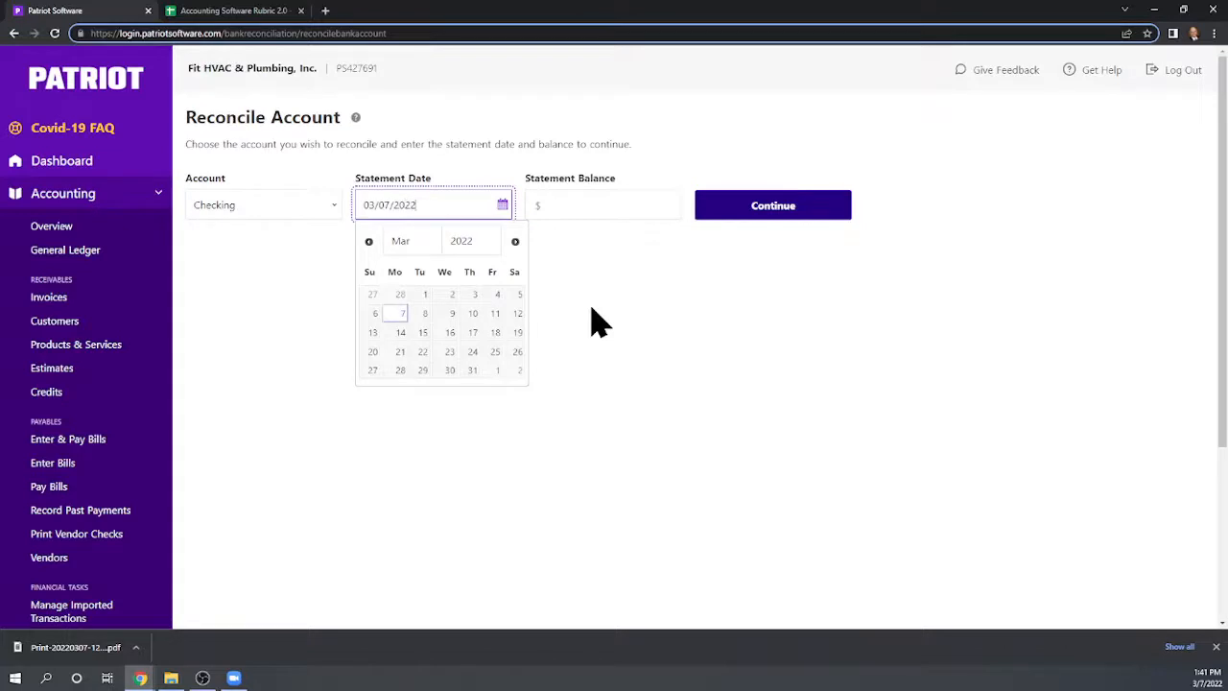
left_click(395, 312)
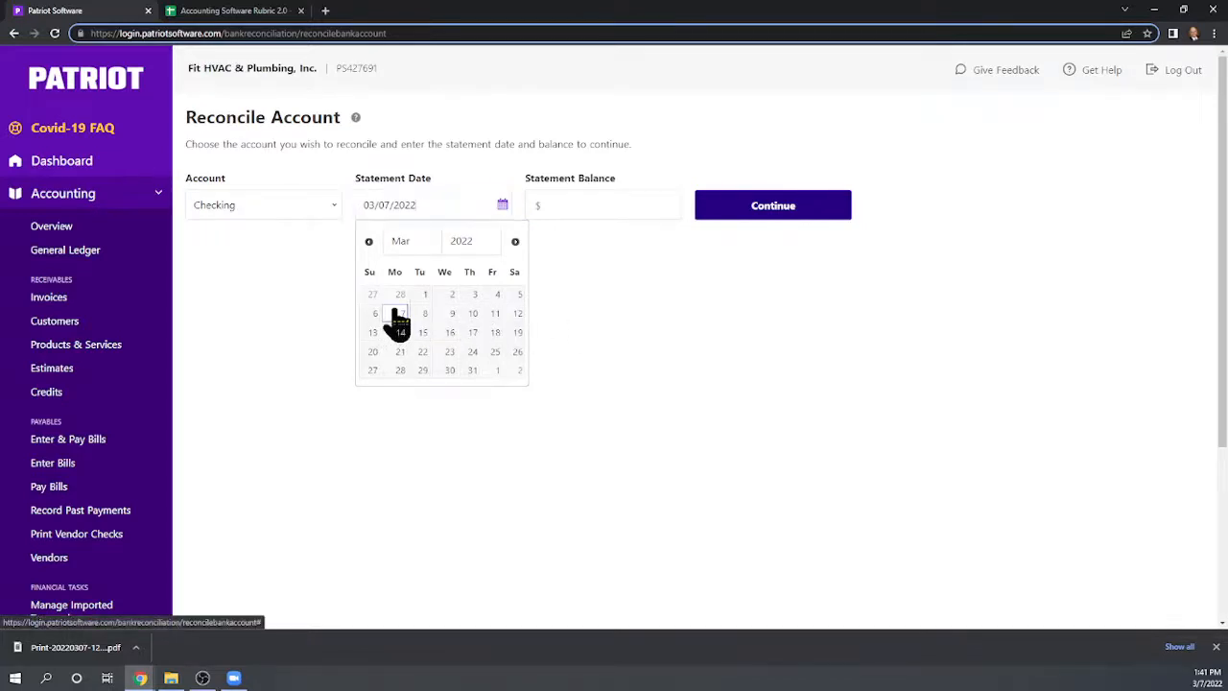
left_click(574, 202)
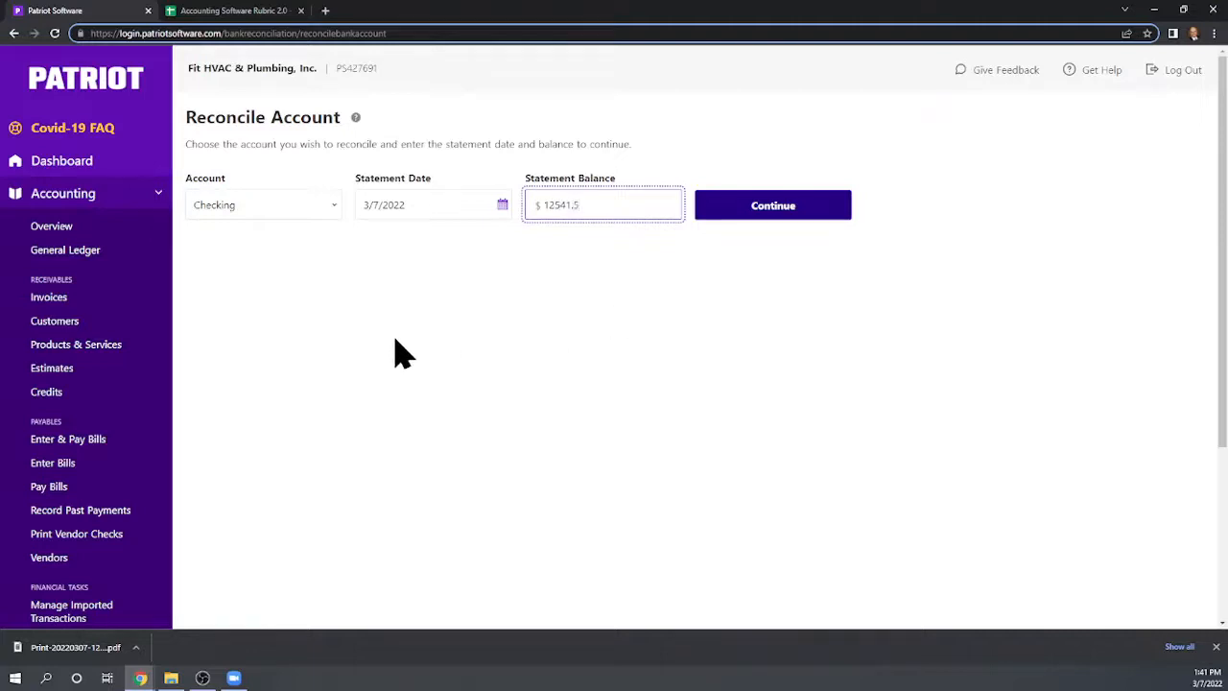
left_click(781, 211)
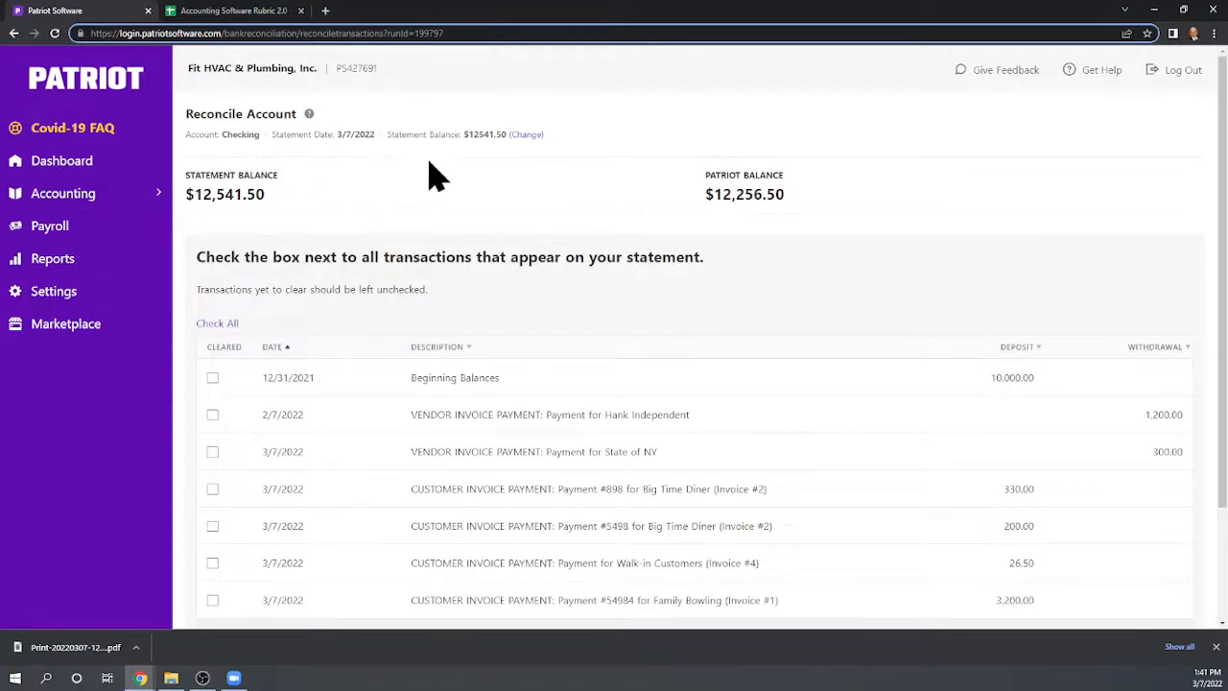
scroll(470, 197, "down", 1)
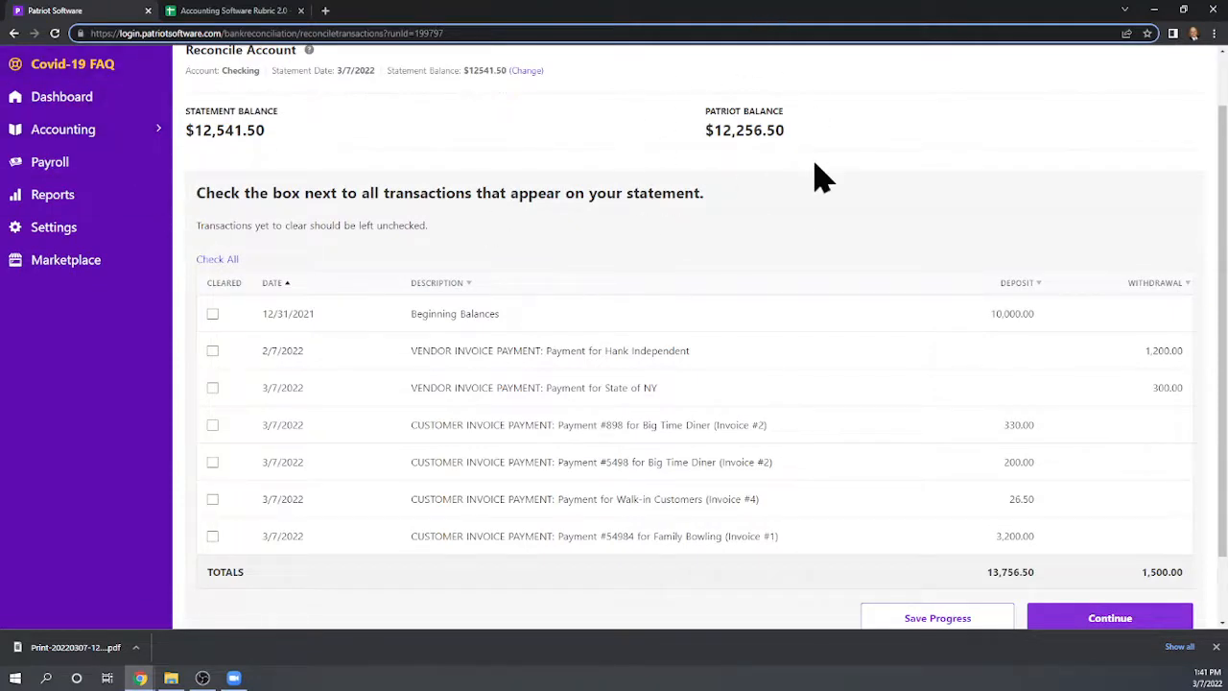
scroll(843, 269, "up", 1)
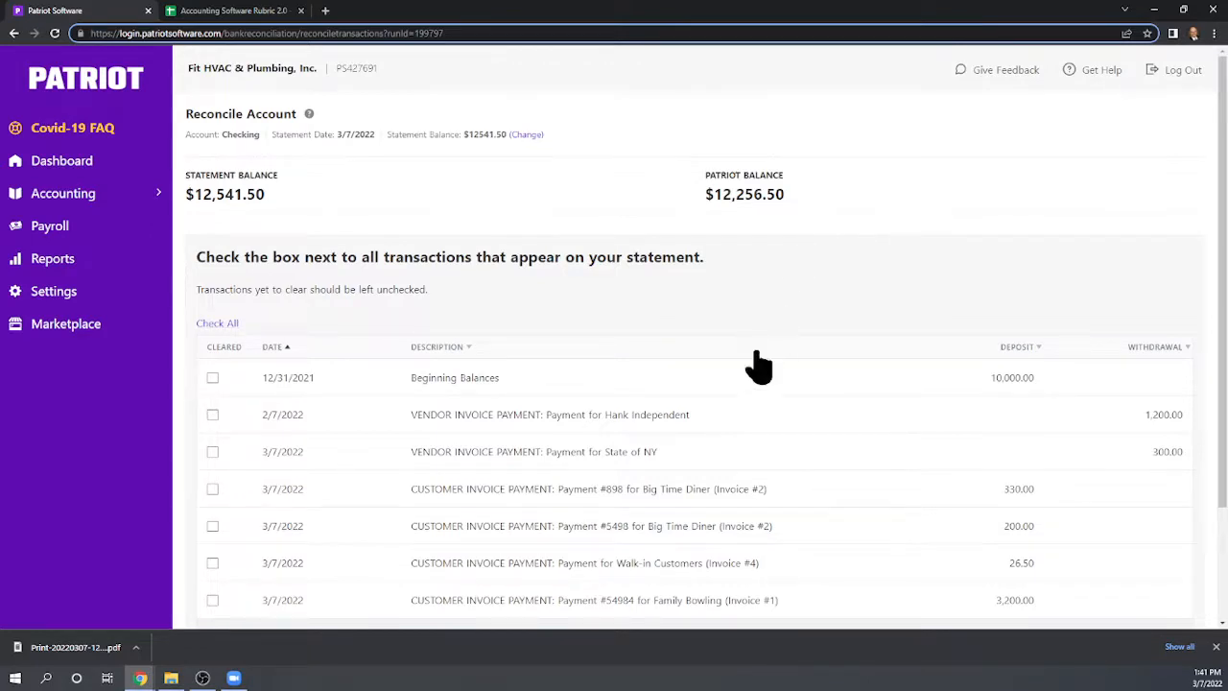
Mark as cleared every listed transaction except the vendor invoice payment for State of NY
scroll(816, 331, "down", 1)
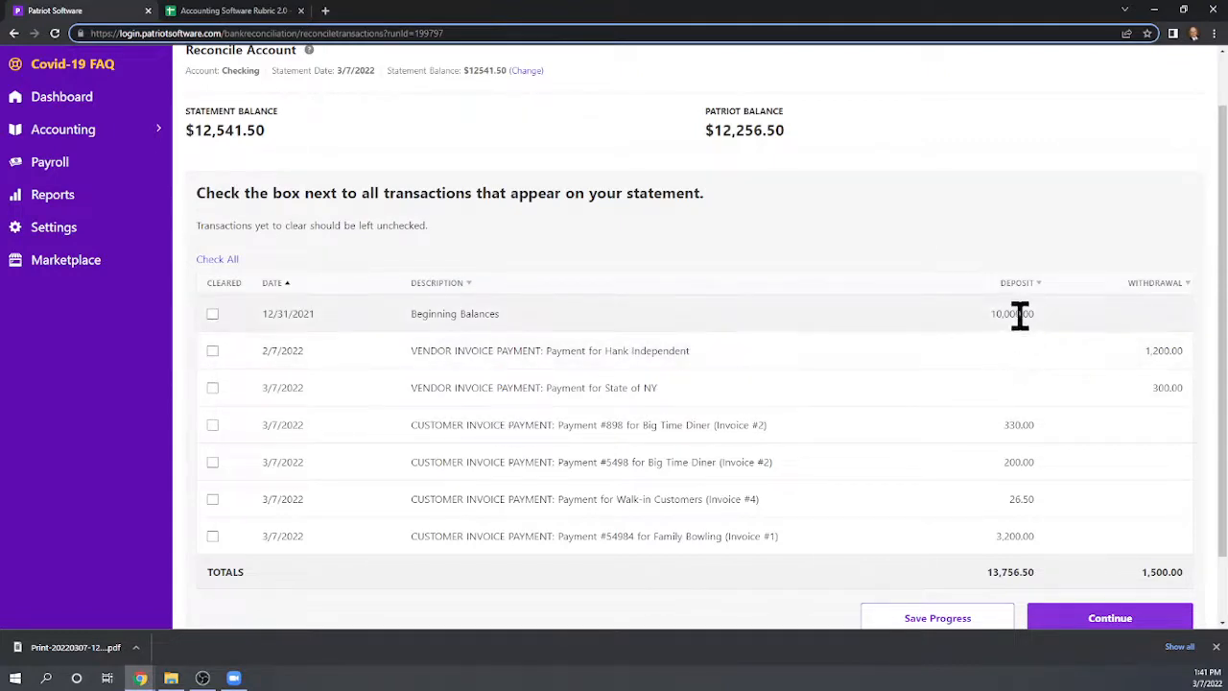
left_click(212, 315)
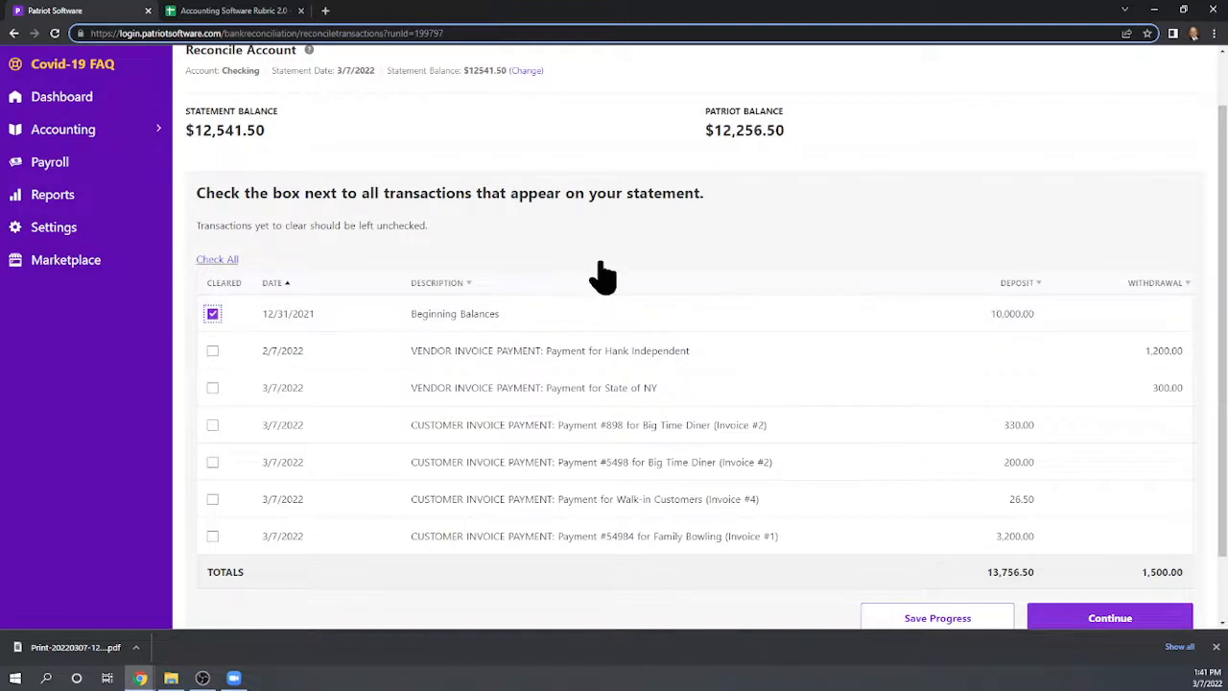
scroll(602, 276, "down", 1)
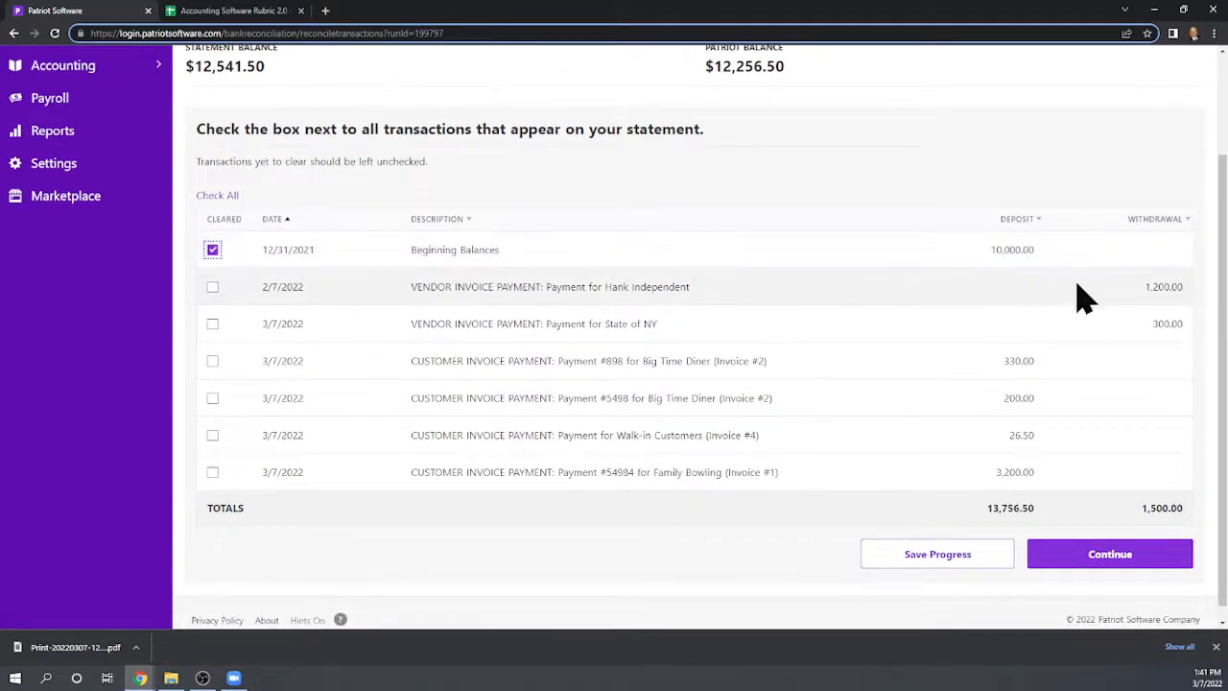
left_click(212, 287)
scroll(576, 310, "down", 1)
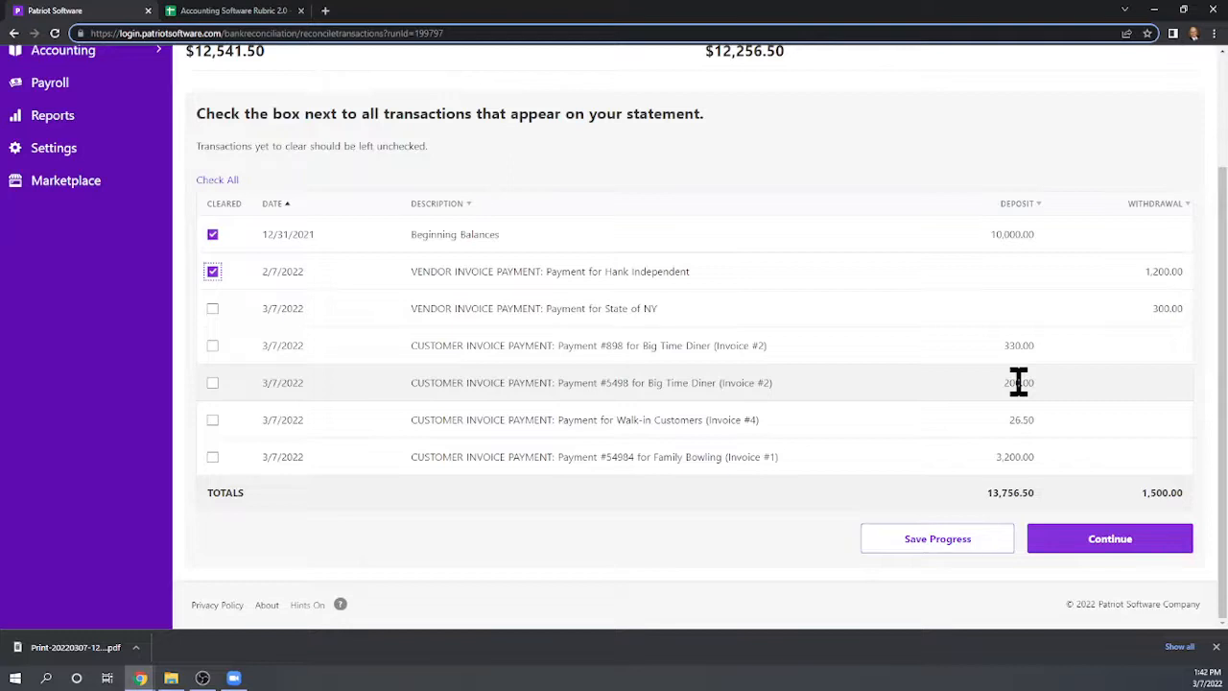
left_click(212, 347)
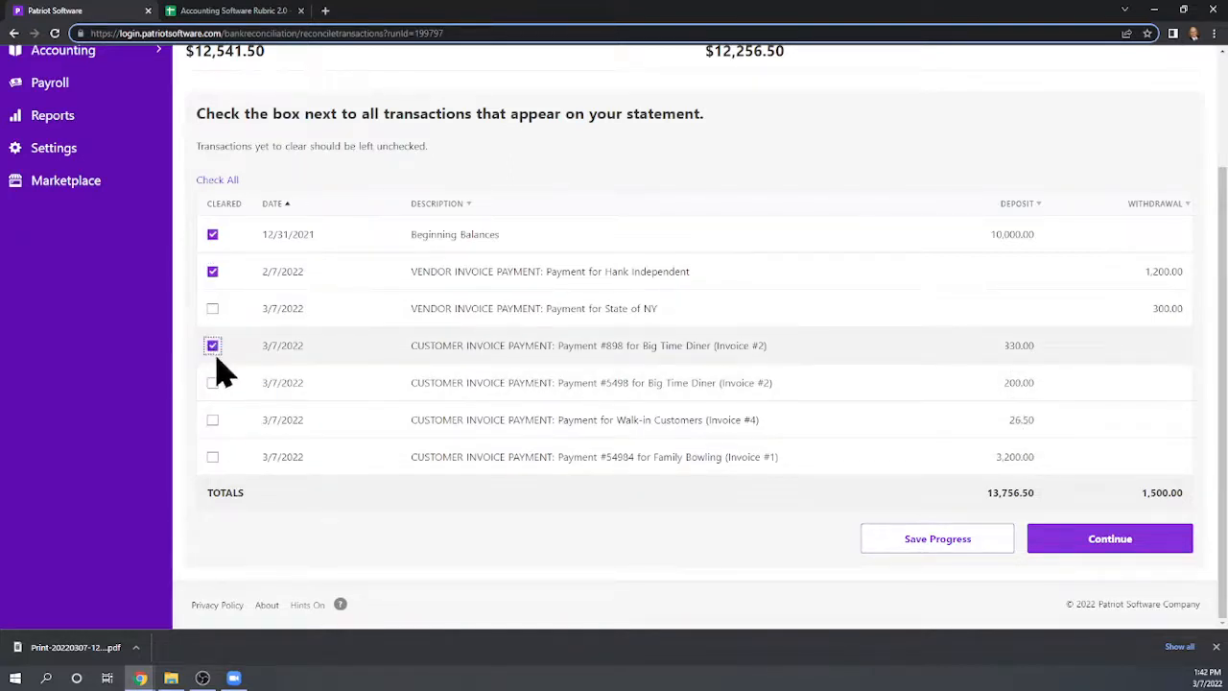
left_click(213, 384)
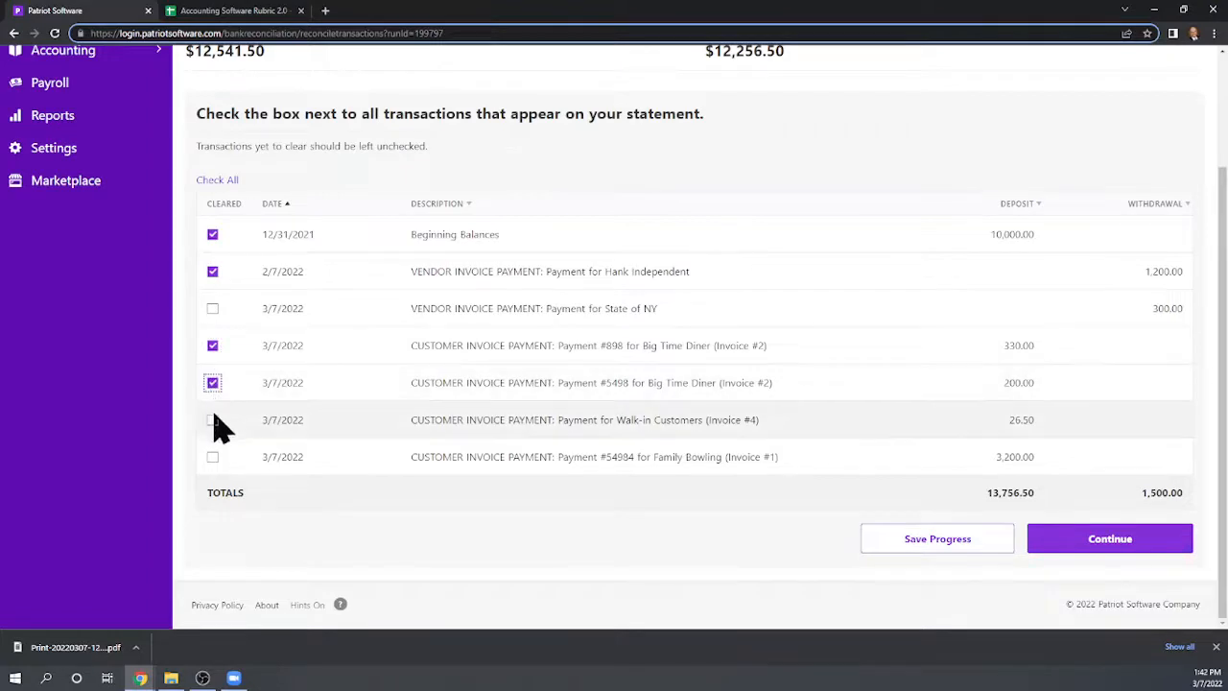
left_click(212, 422)
scroll(892, 329, "up", 1)
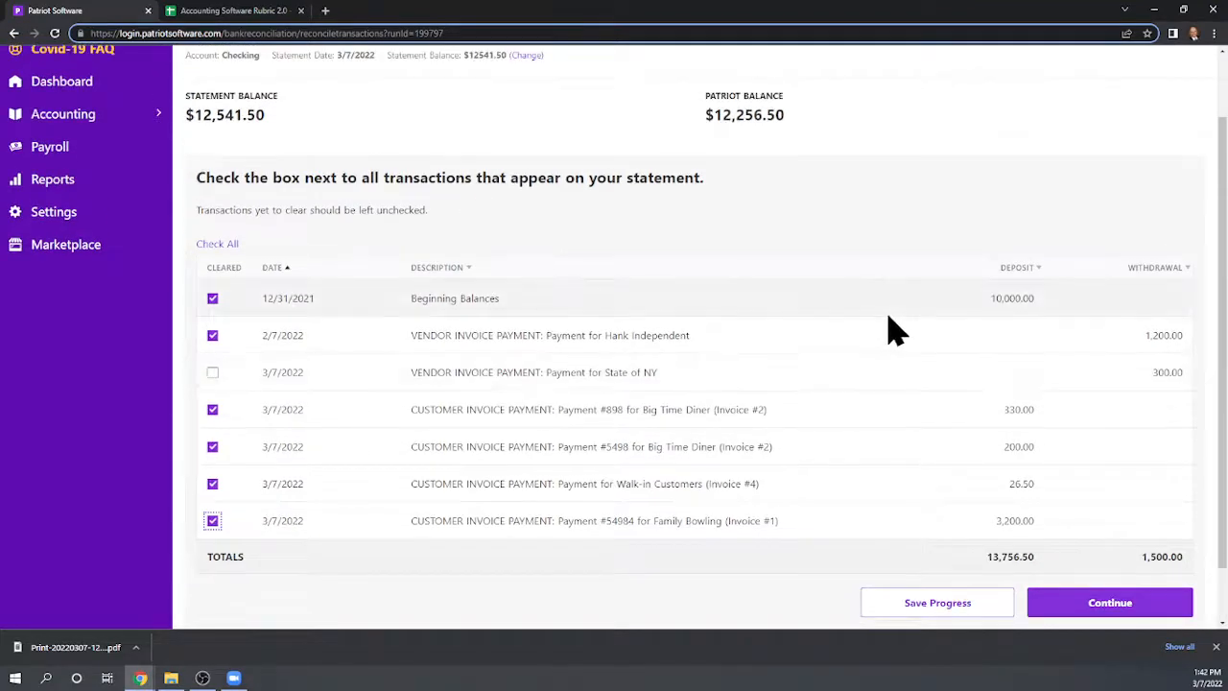
Review the checked transactions and the statement and Patriot balances
scroll(891, 329, "down", 1)
scroll(907, 326, "up", 2)
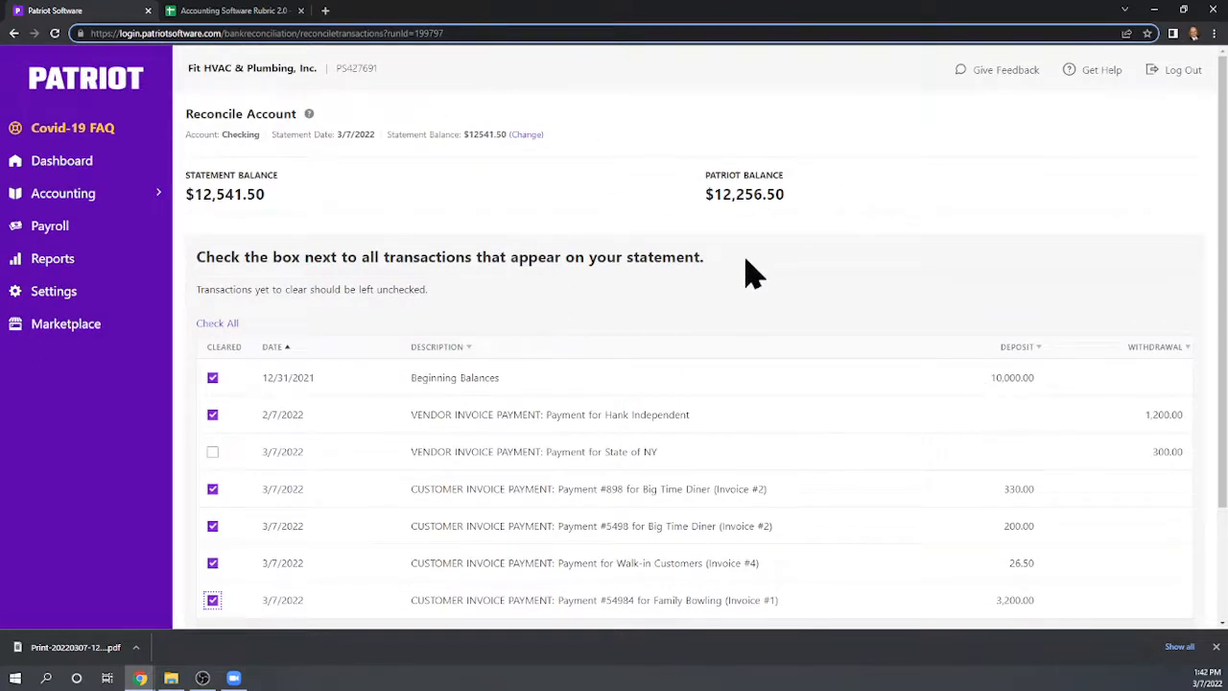
scroll(384, 284, "down", 1)
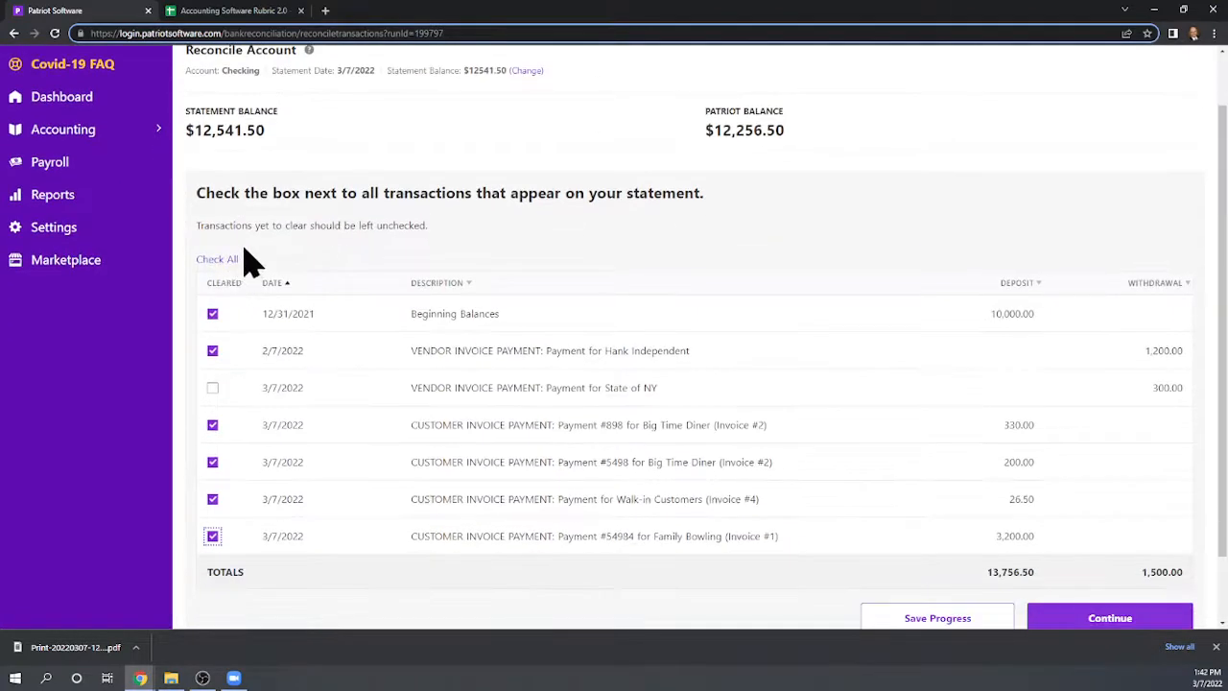
scroll(251, 257, "down", 1)
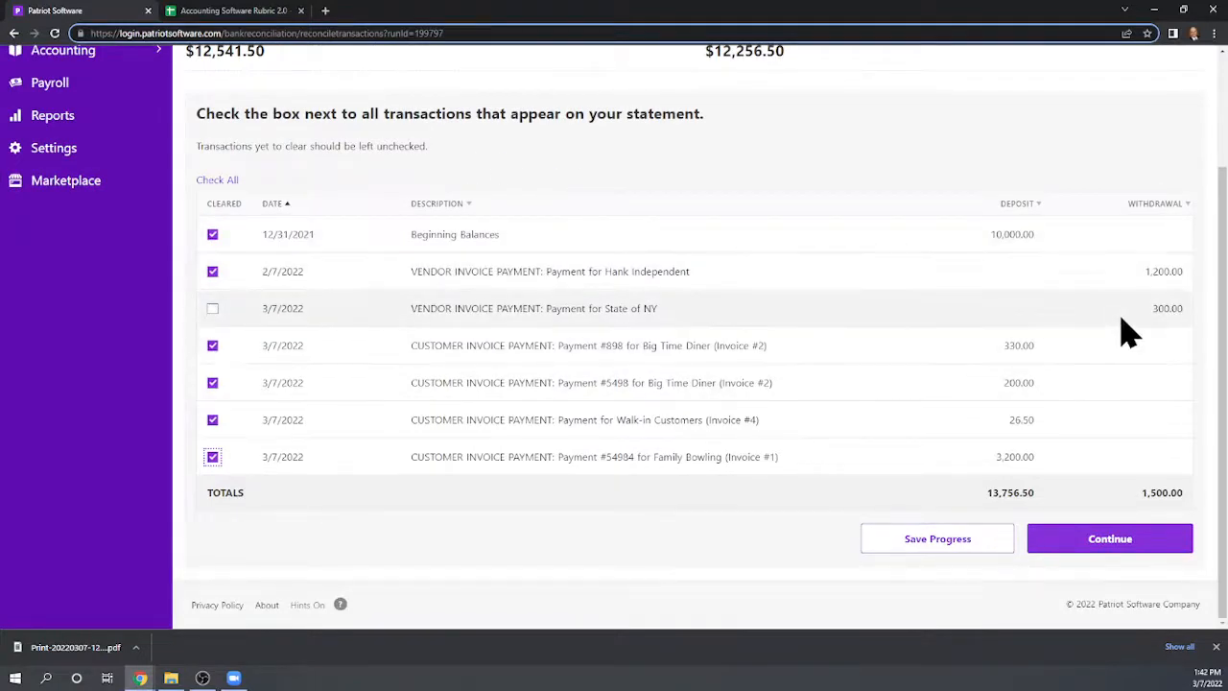
scroll(1023, 310, "up", 2)
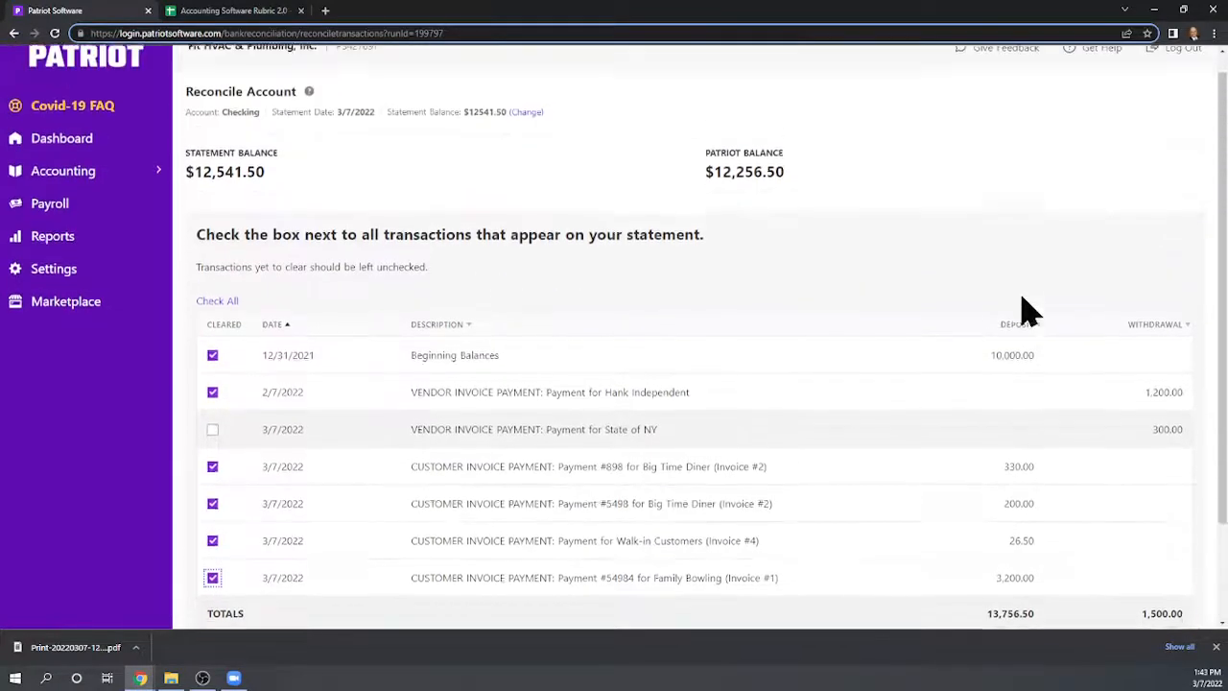
scroll(1023, 310, "down", 1)
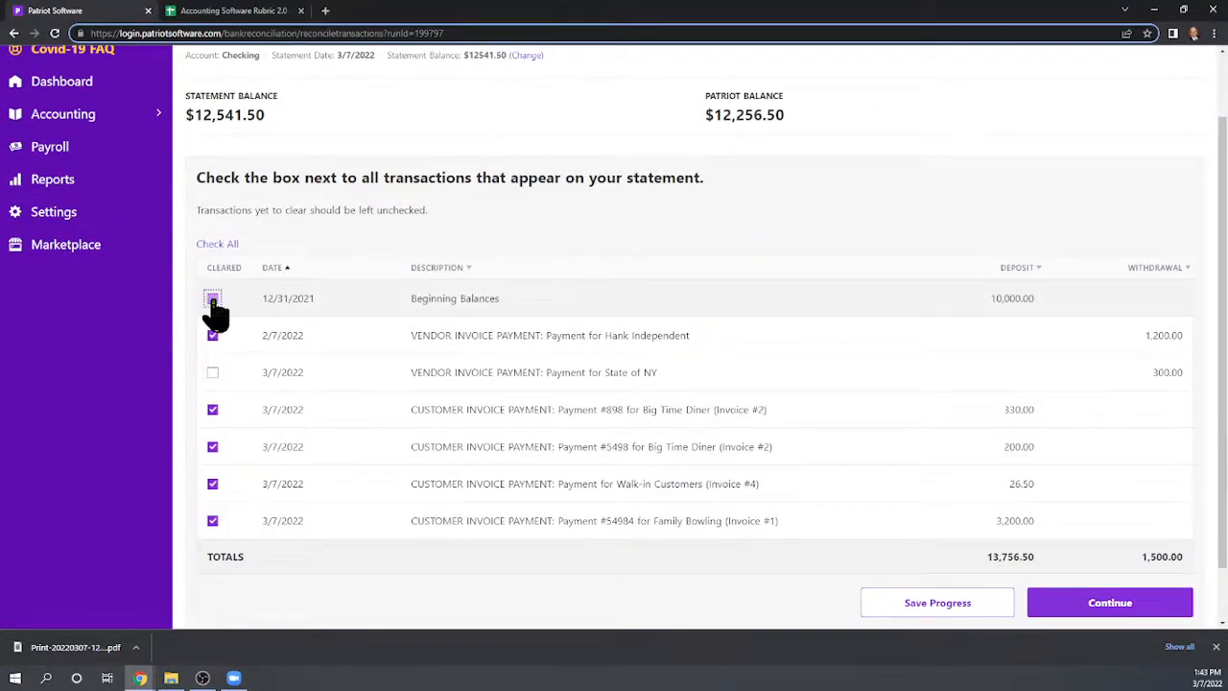
scroll(614, 283, "up", 2)
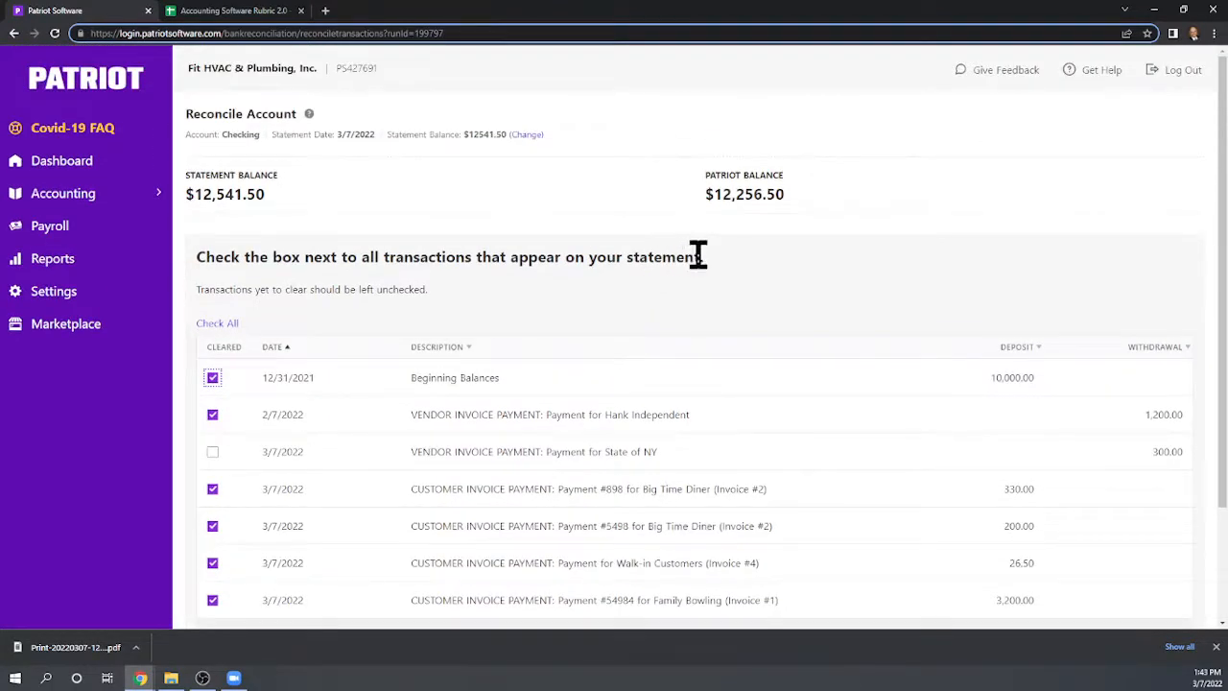
scroll(758, 251, "down", 1)
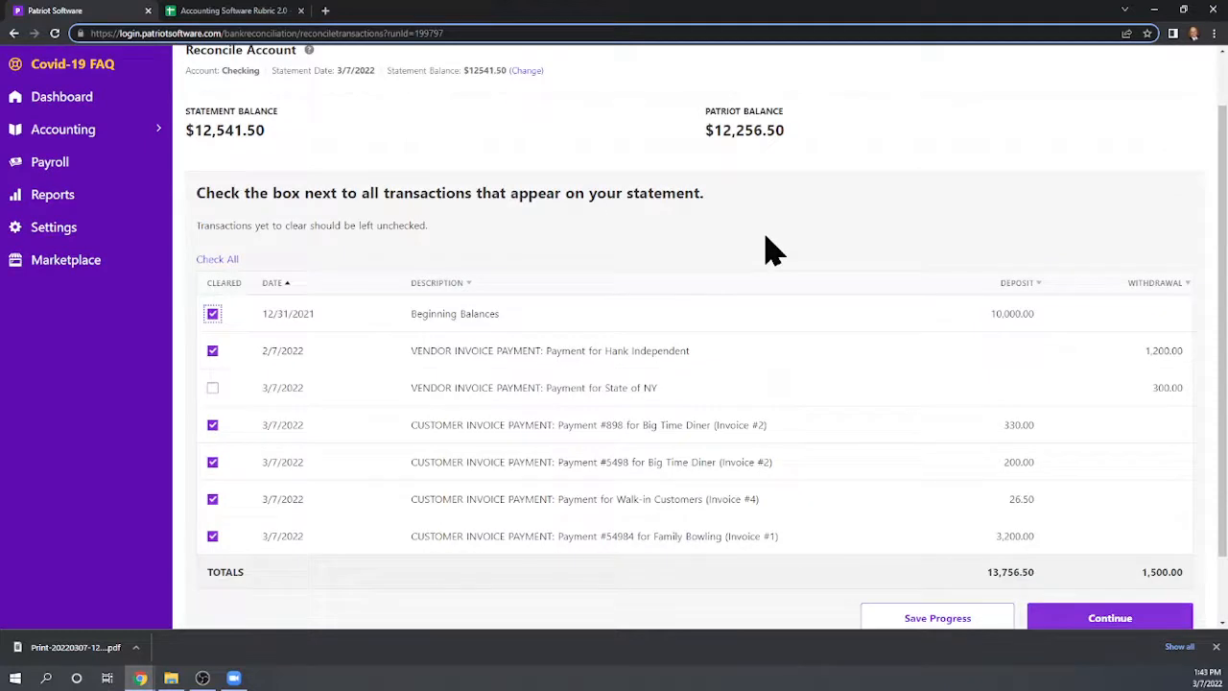
scroll(767, 252, "down", 1)
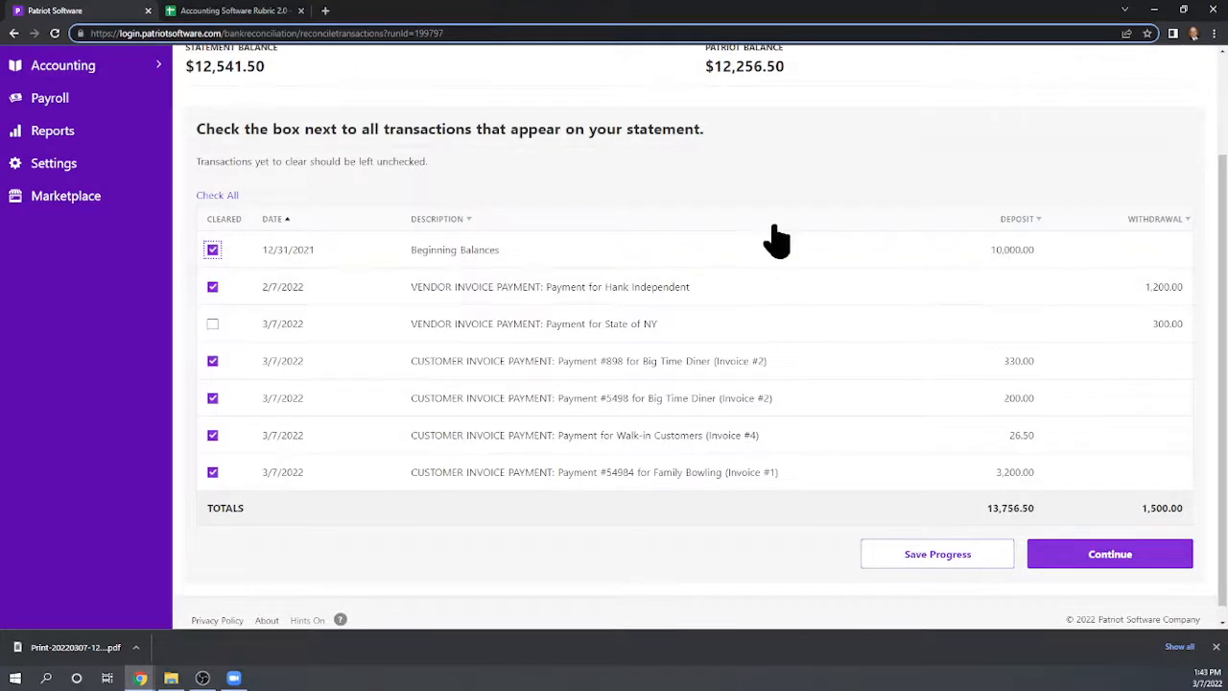
scroll(778, 230, "down", 1)
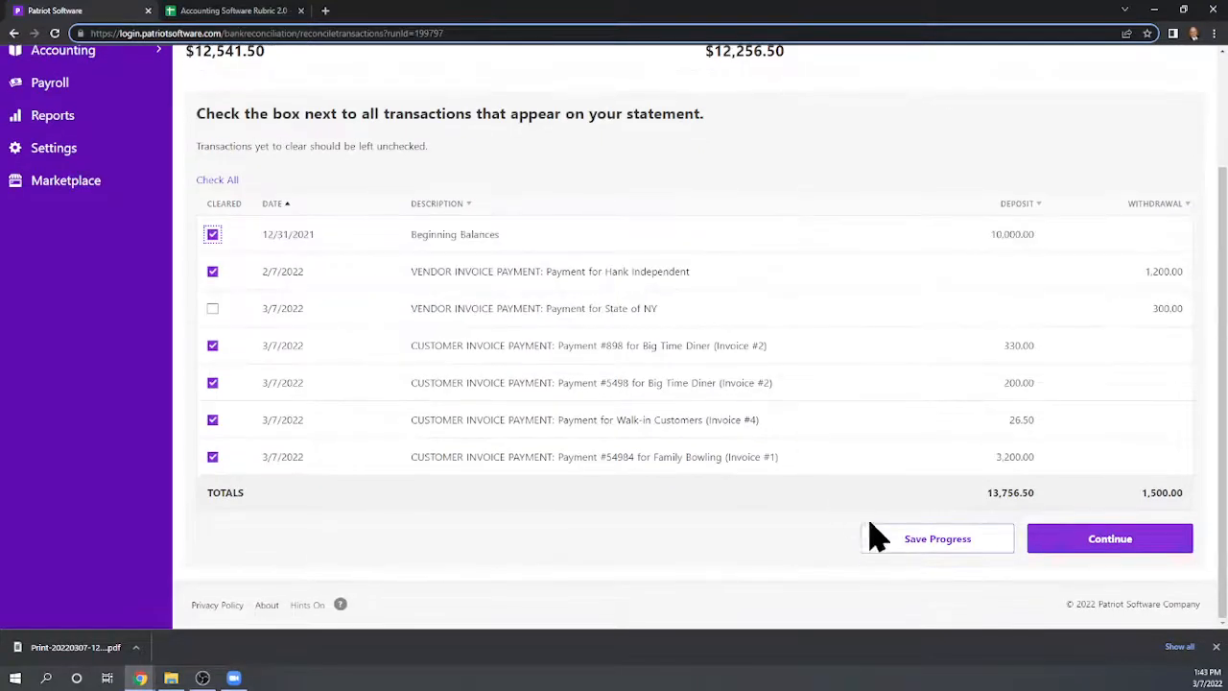
Continue to the adjustments page and start a Withdrawal from Checking posted 3/7/2022 with description Service Fee
left_click(1142, 543)
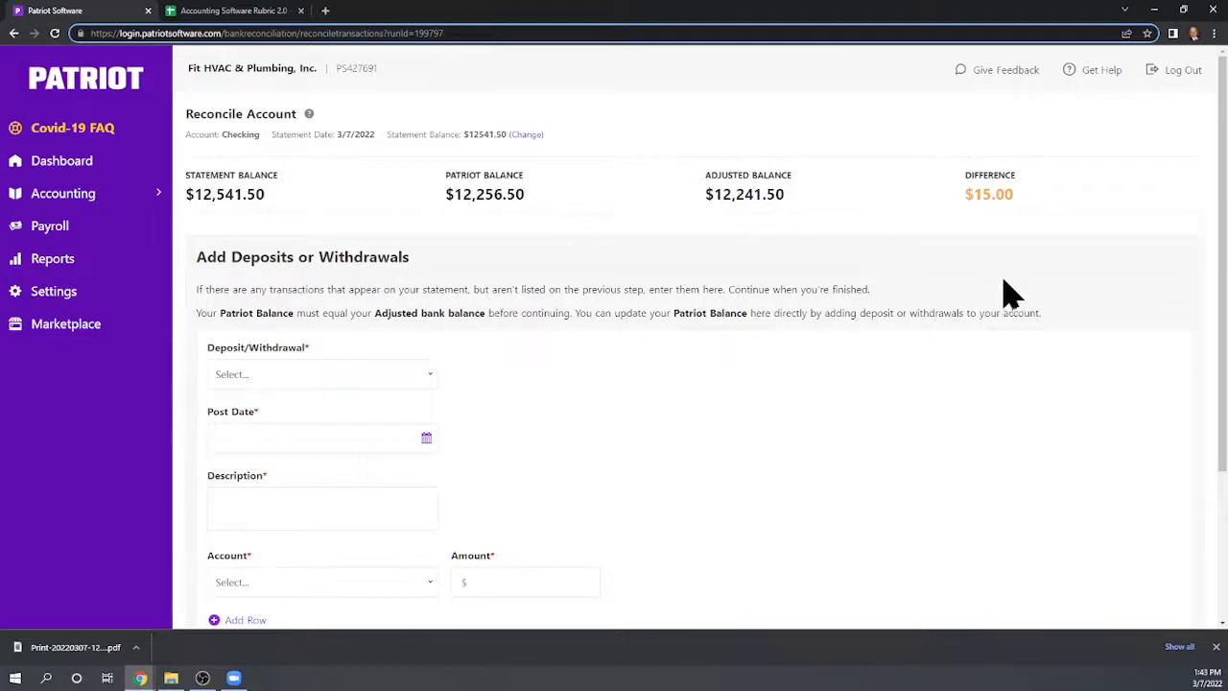
scroll(1012, 294, "down", 1)
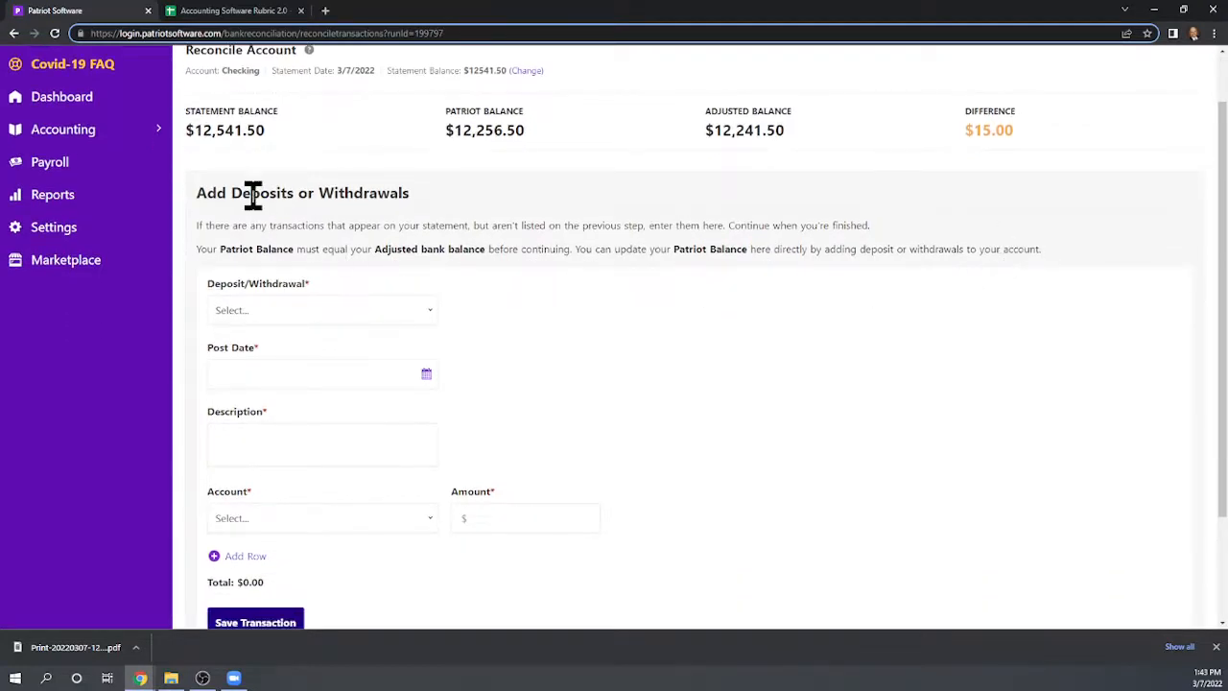
scroll(509, 321, "down", 1)
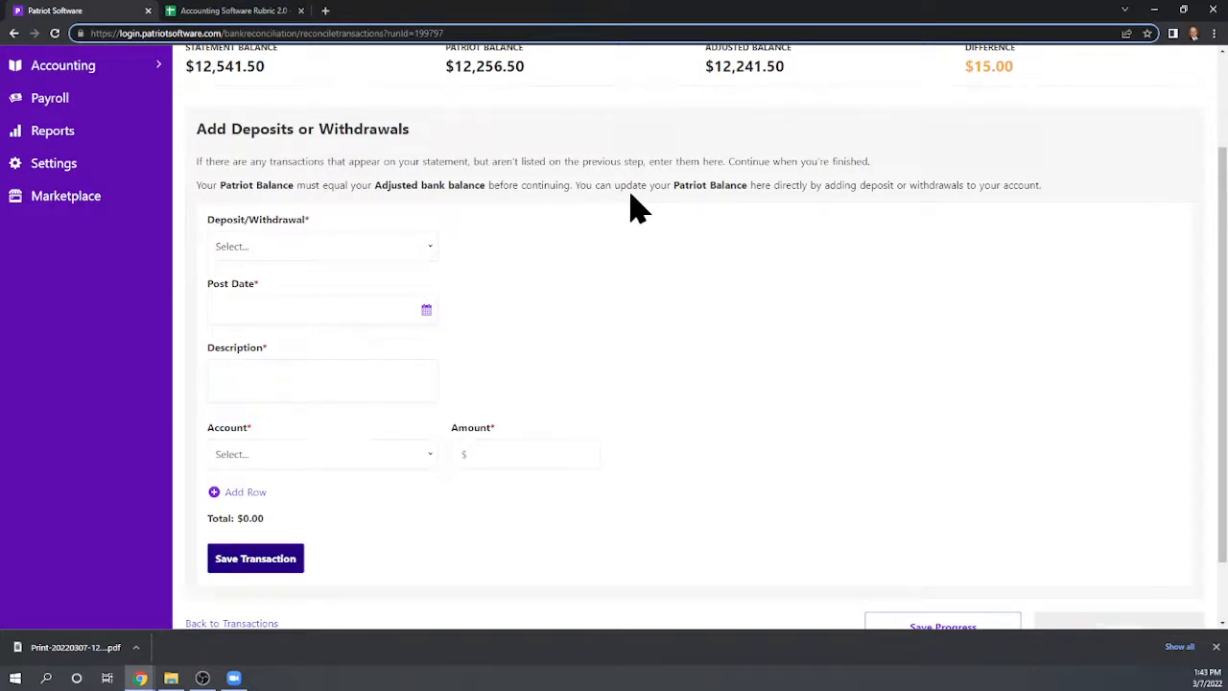
left_click(422, 245)
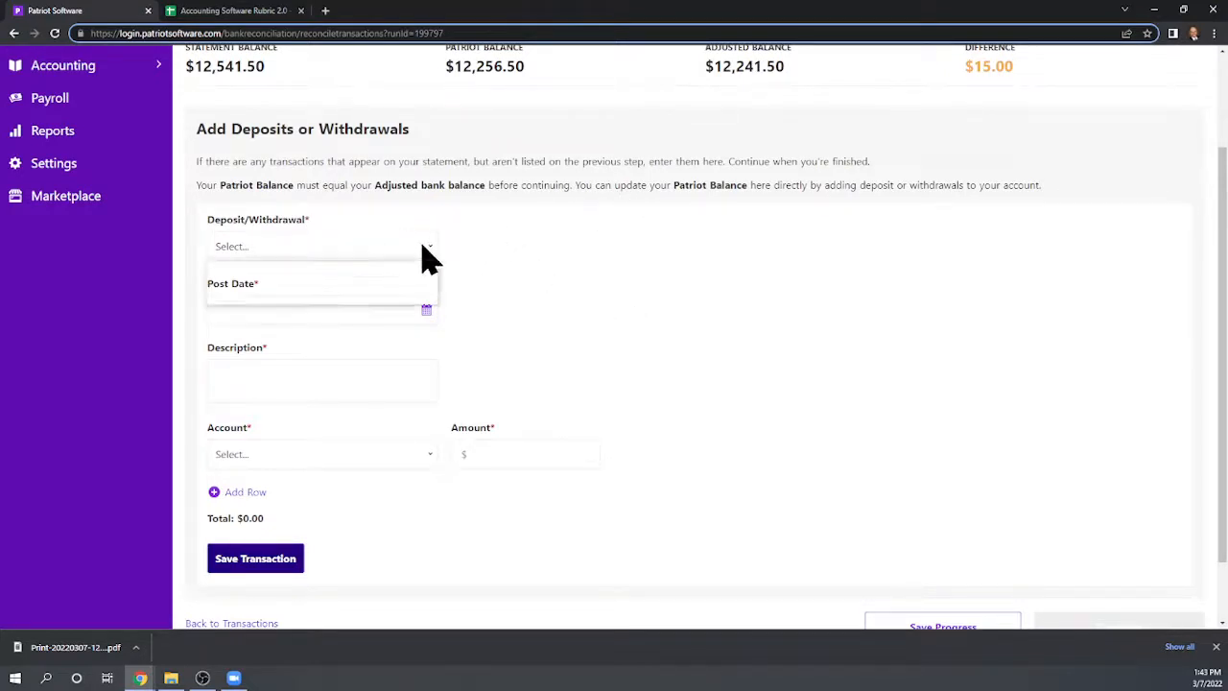
left_click(297, 298)
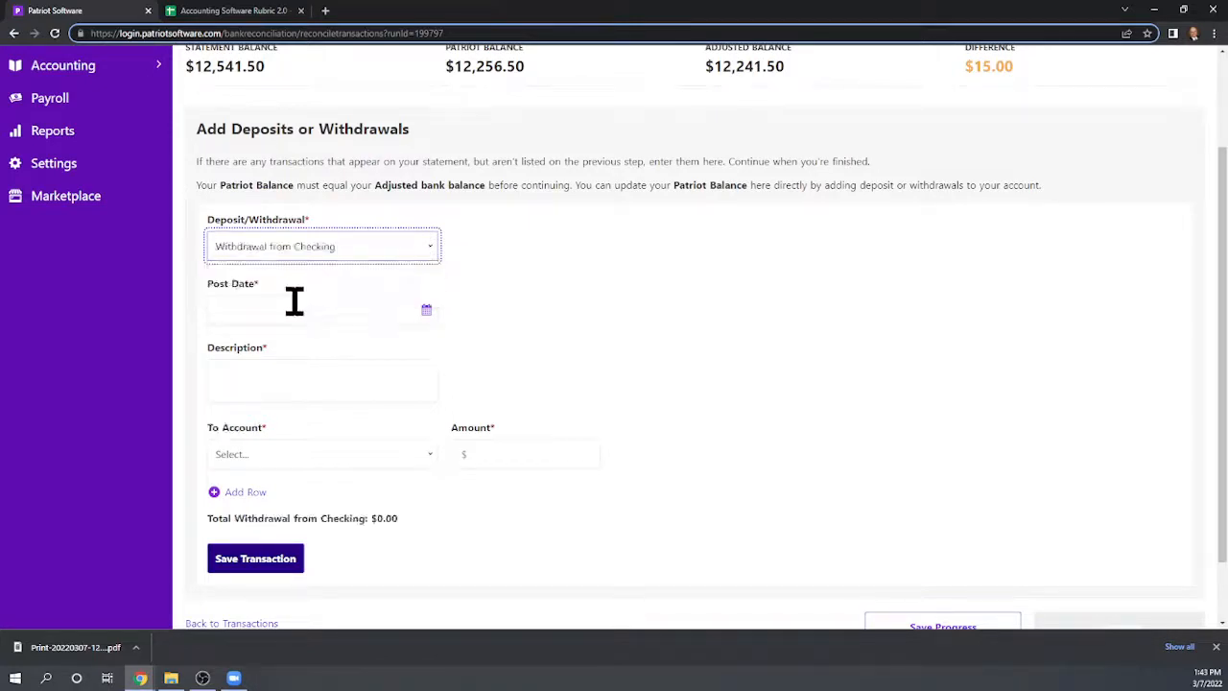
left_click(261, 307)
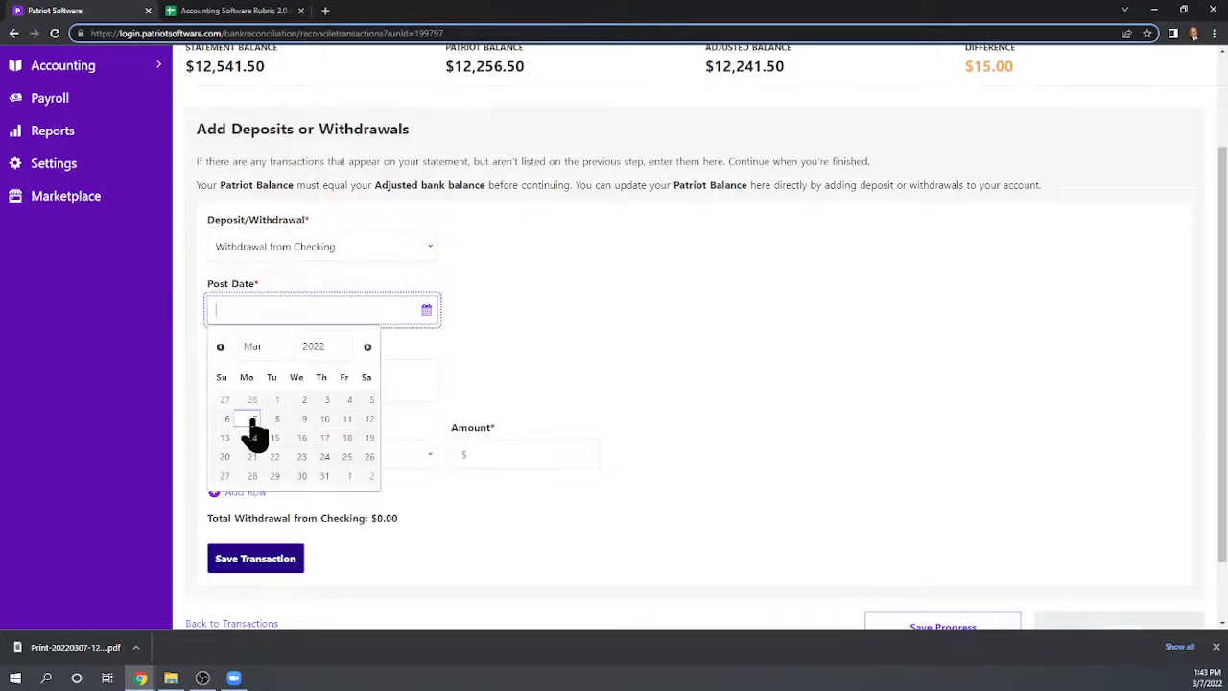
left_click(251, 422)
left_click(287, 384)
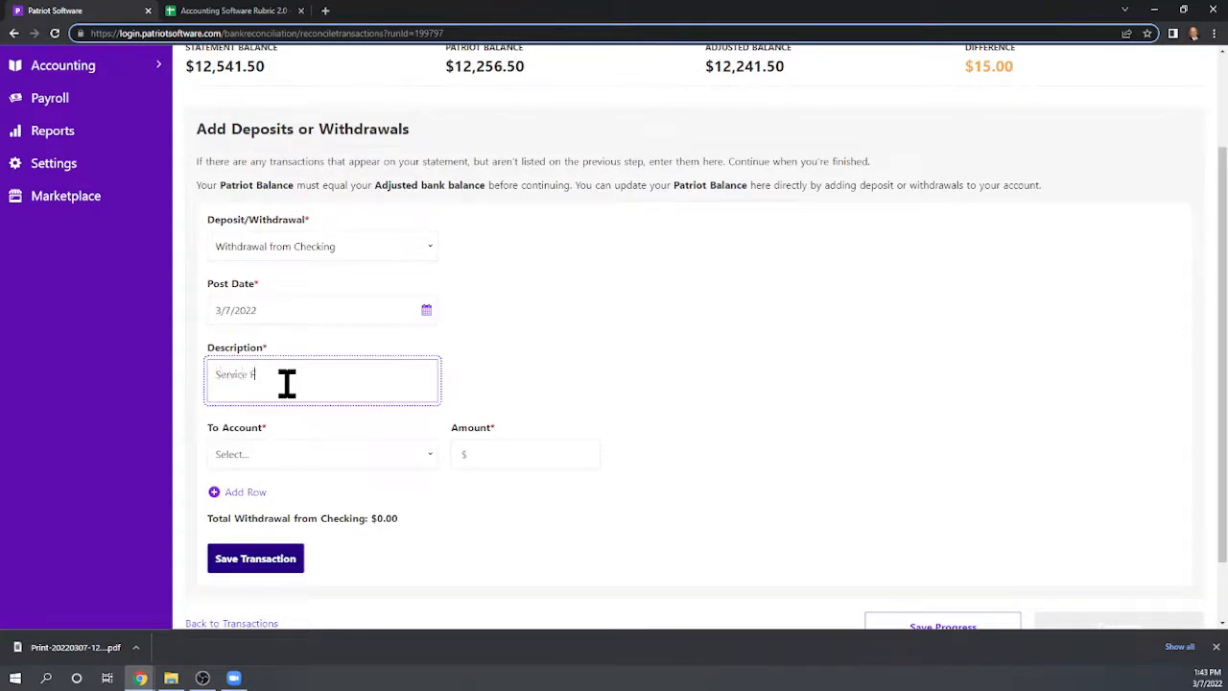
Assign the withdrawal to the Misc. Expense account with an amount of 15
left_click(274, 462)
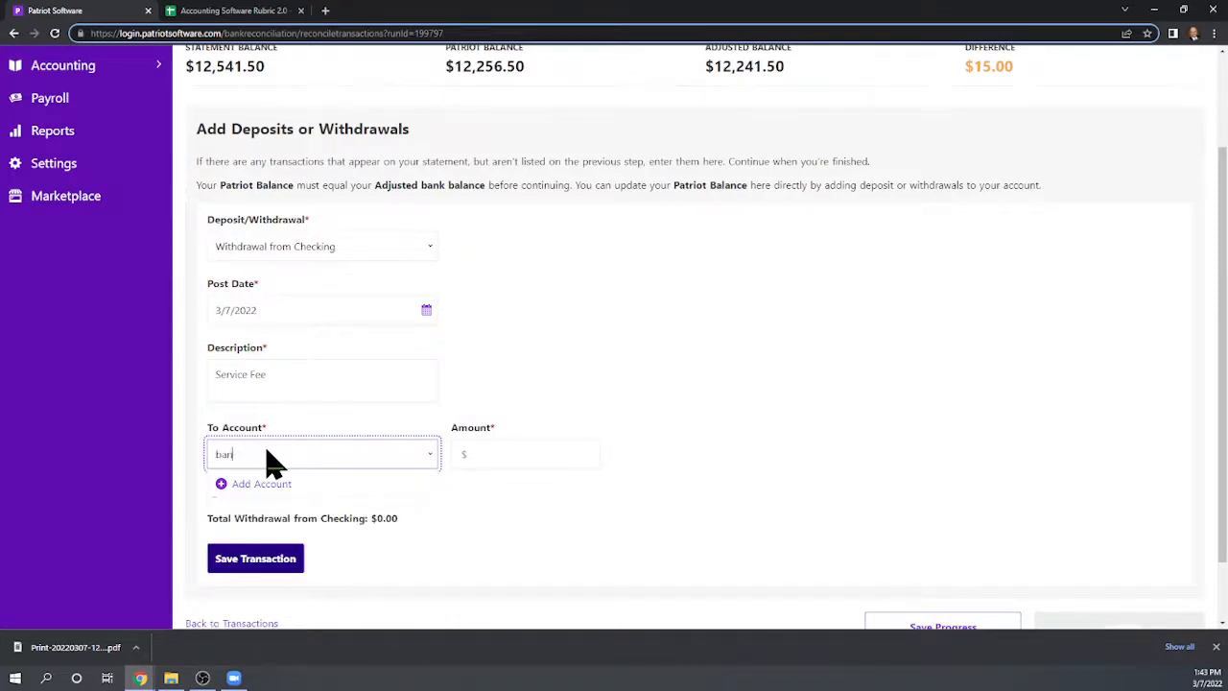
key("BackSpace")
type("offi")
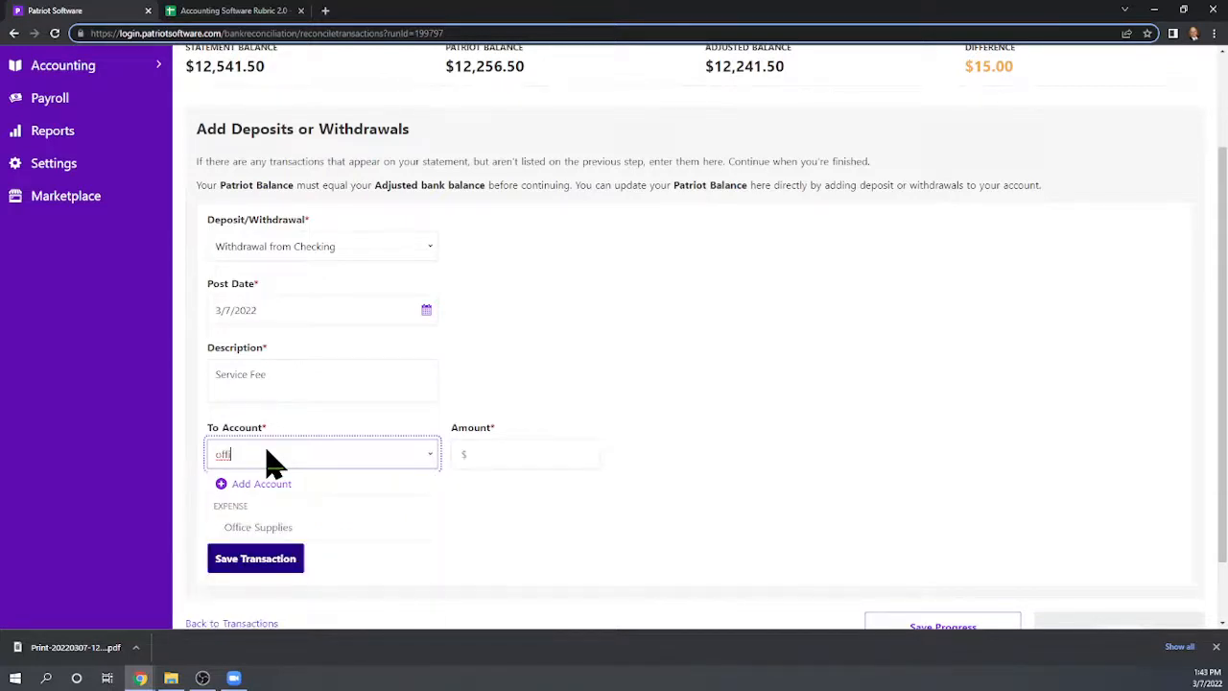
left_click(273, 458)
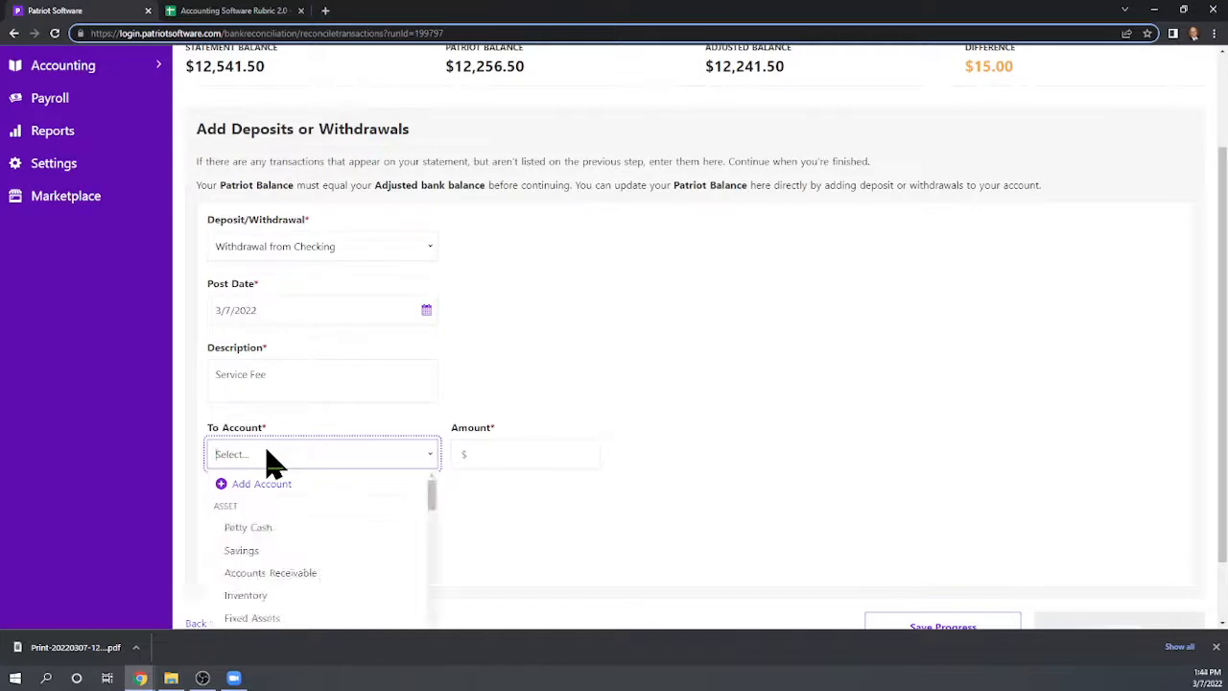
type("misc")
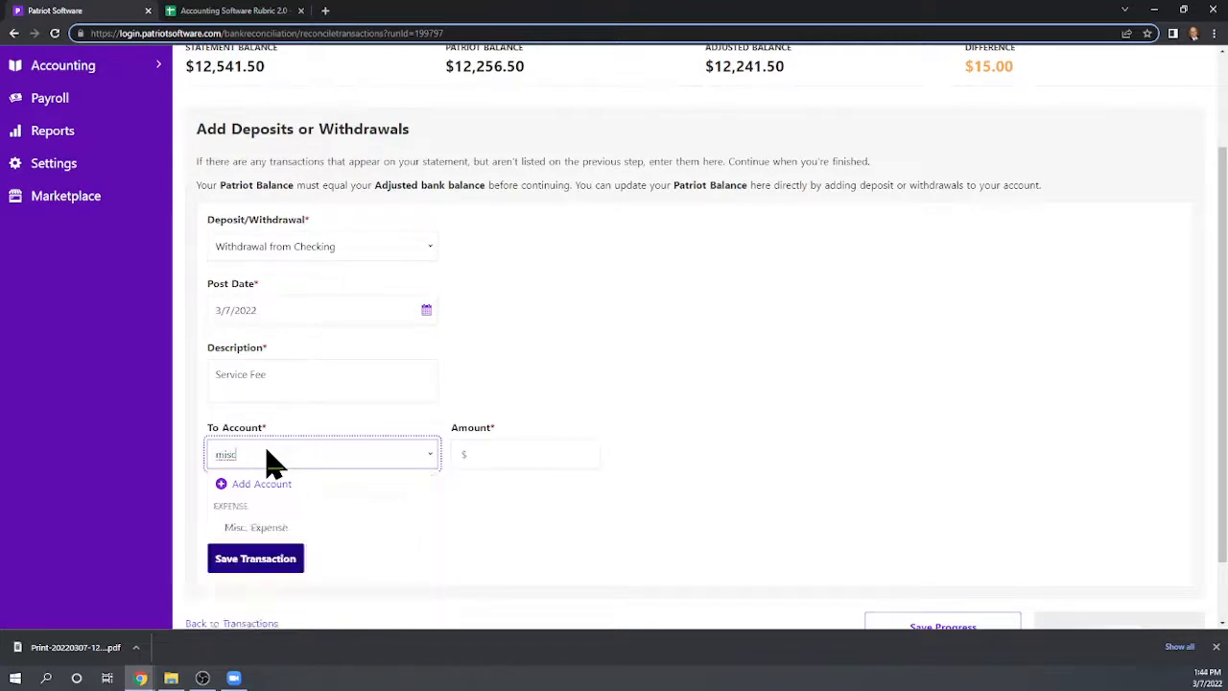
left_click(278, 529)
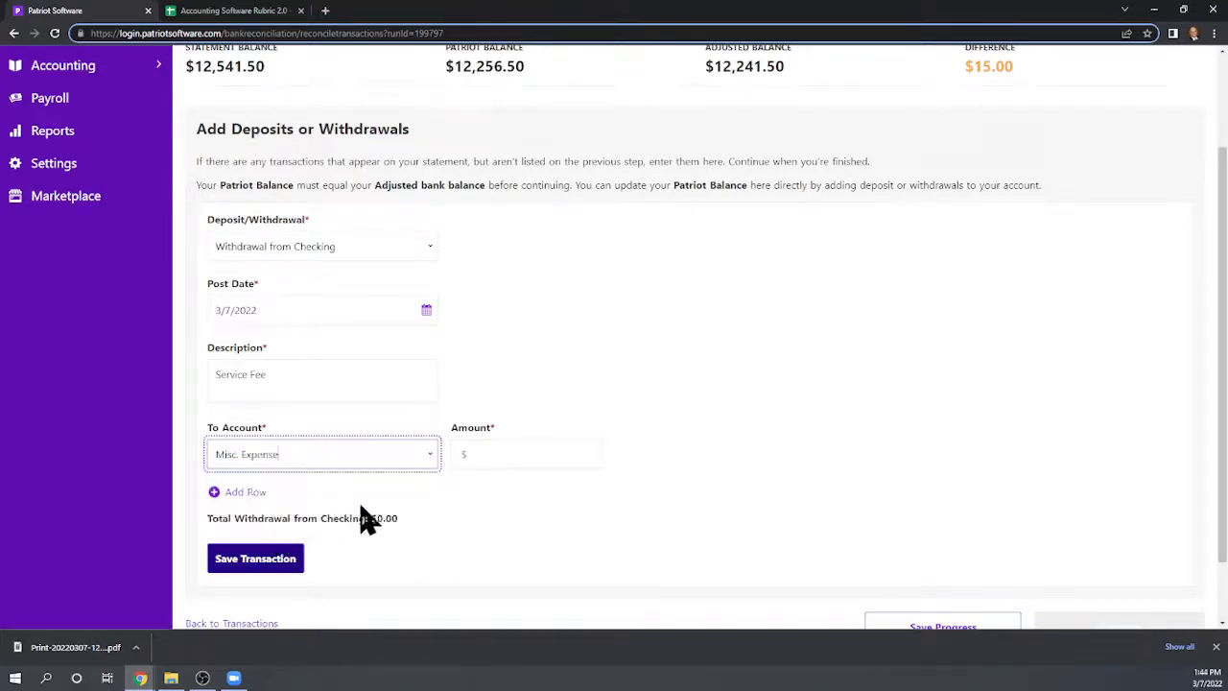
left_click(496, 452)
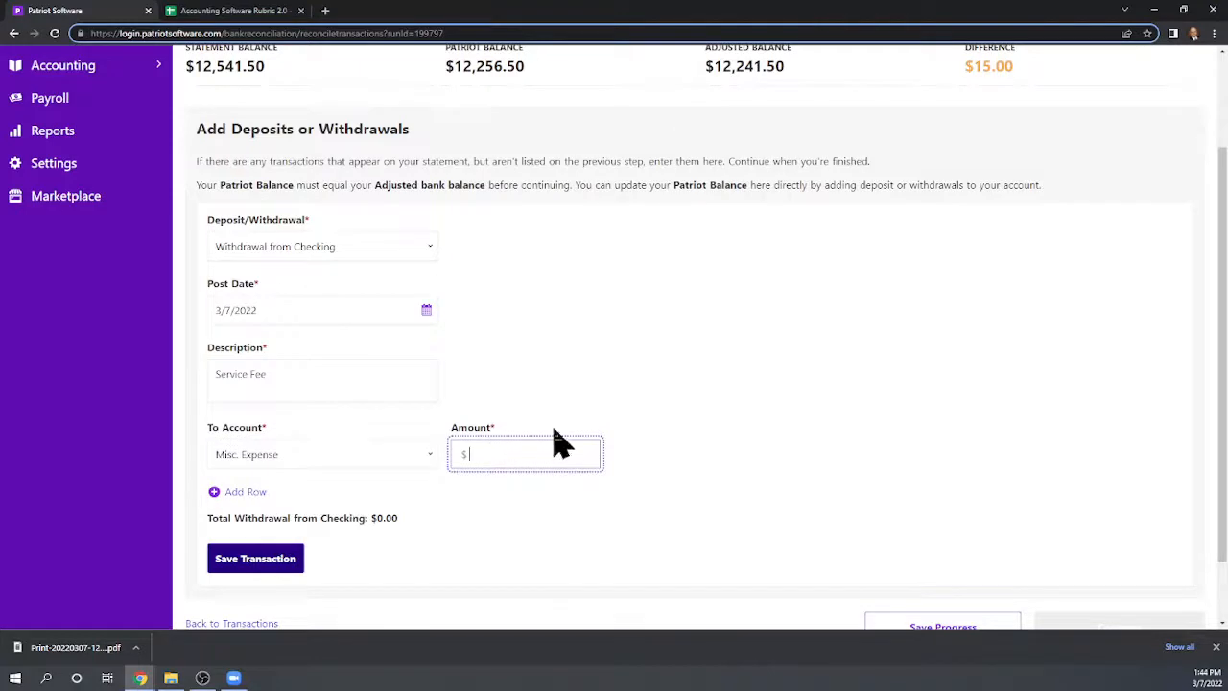
type("15")
left_click(697, 375)
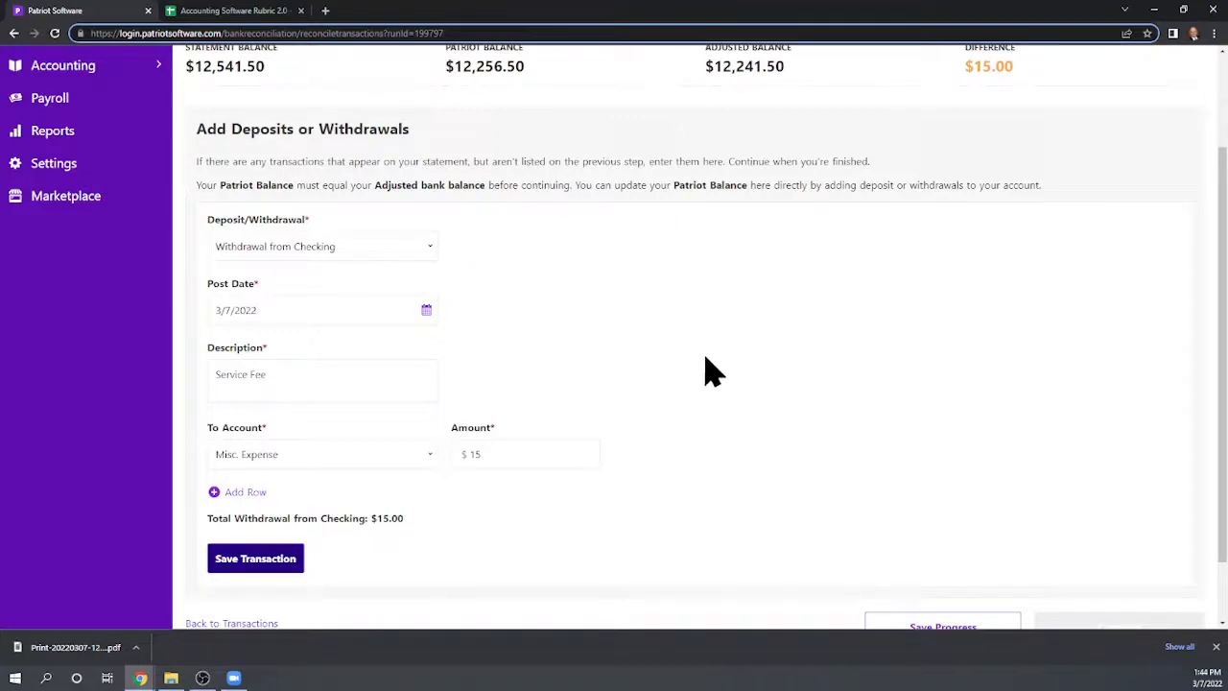
Save the Service Fee withdrawal transaction
scroll(753, 370, "up", 1)
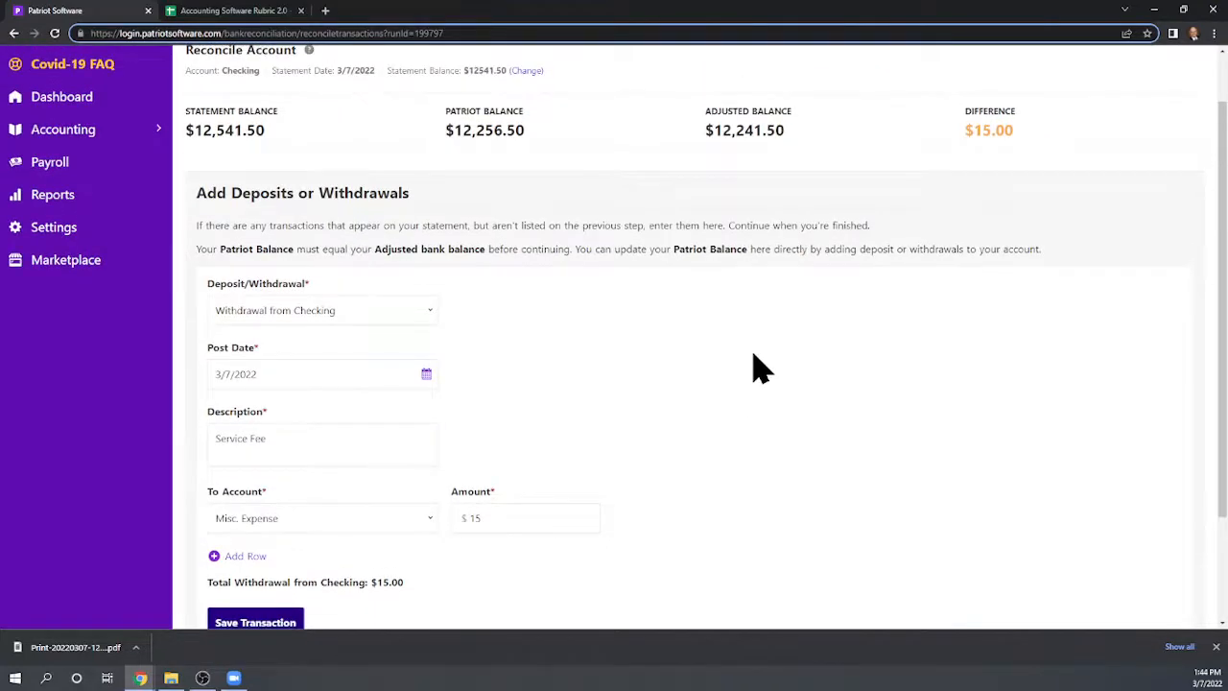
scroll(753, 370, "down", 2)
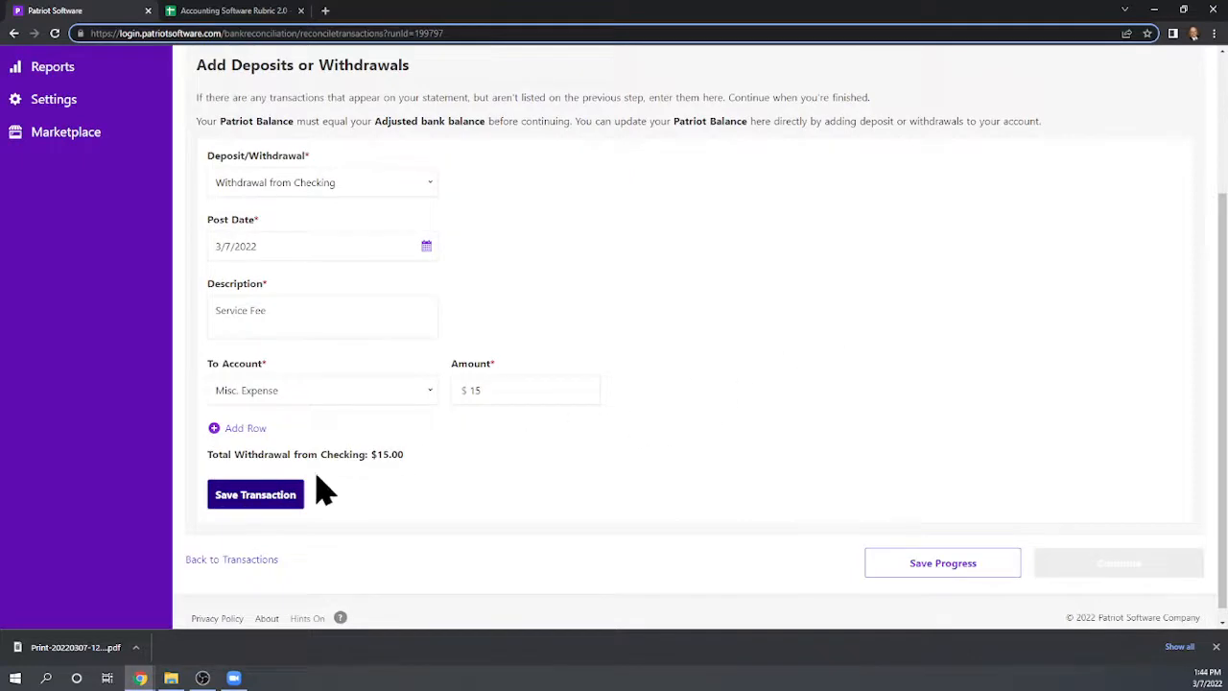
left_click(276, 493)
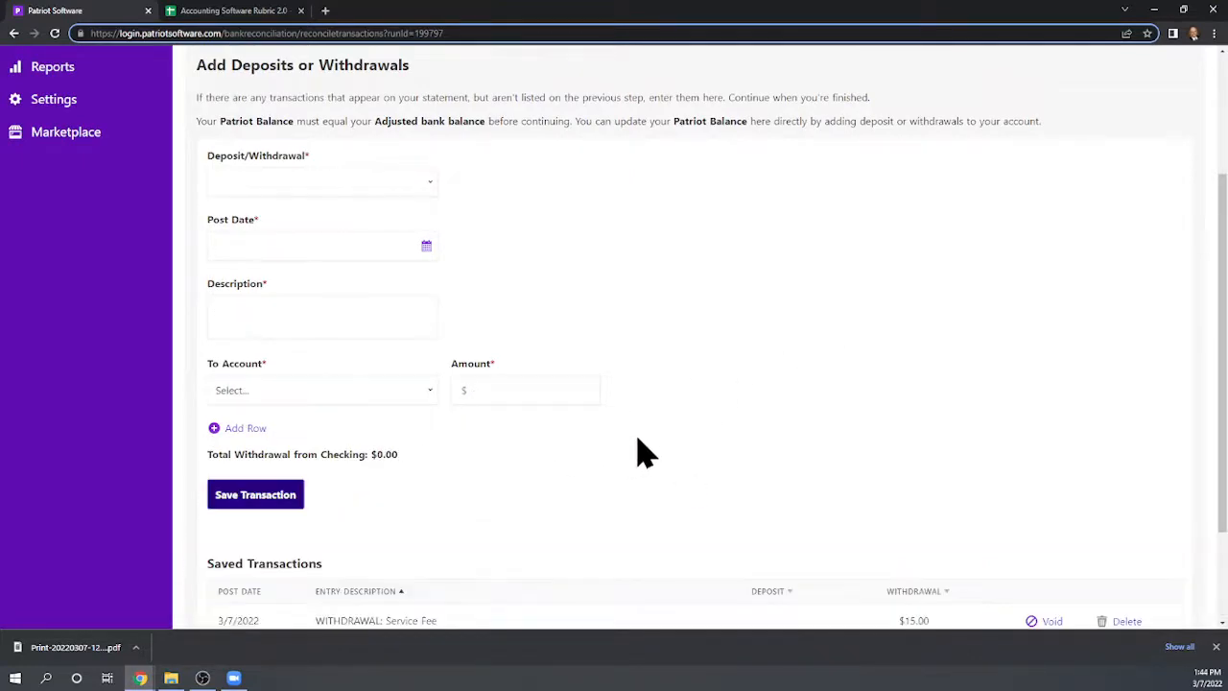
scroll(768, 408, "up", 2)
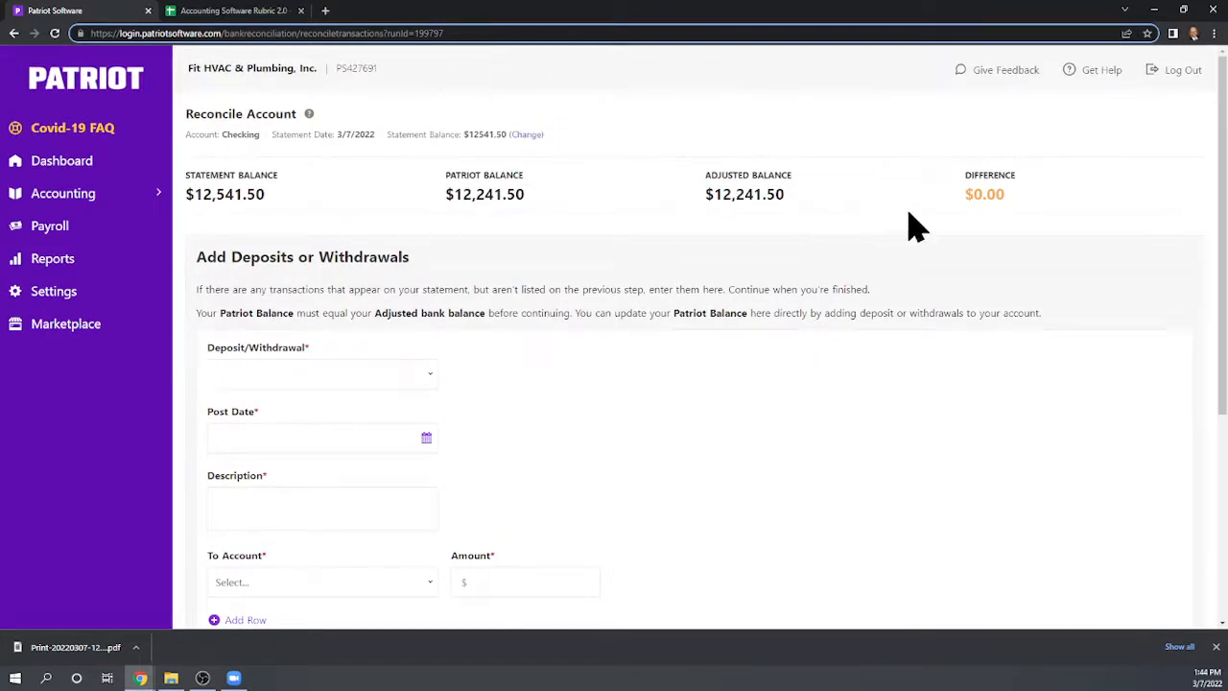
scroll(905, 216, "down", 1)
scroll(902, 201, "down", 3)
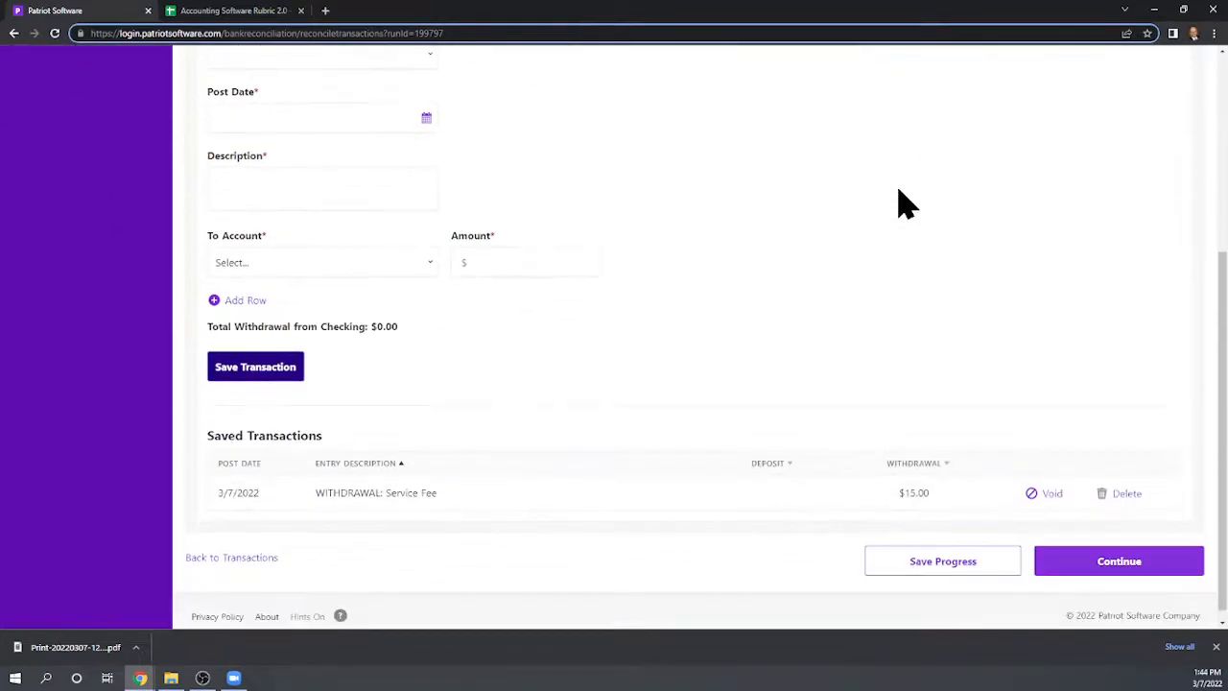
Continue to the reconciliation review page and finish the Checking reconciliation
left_click(1124, 570)
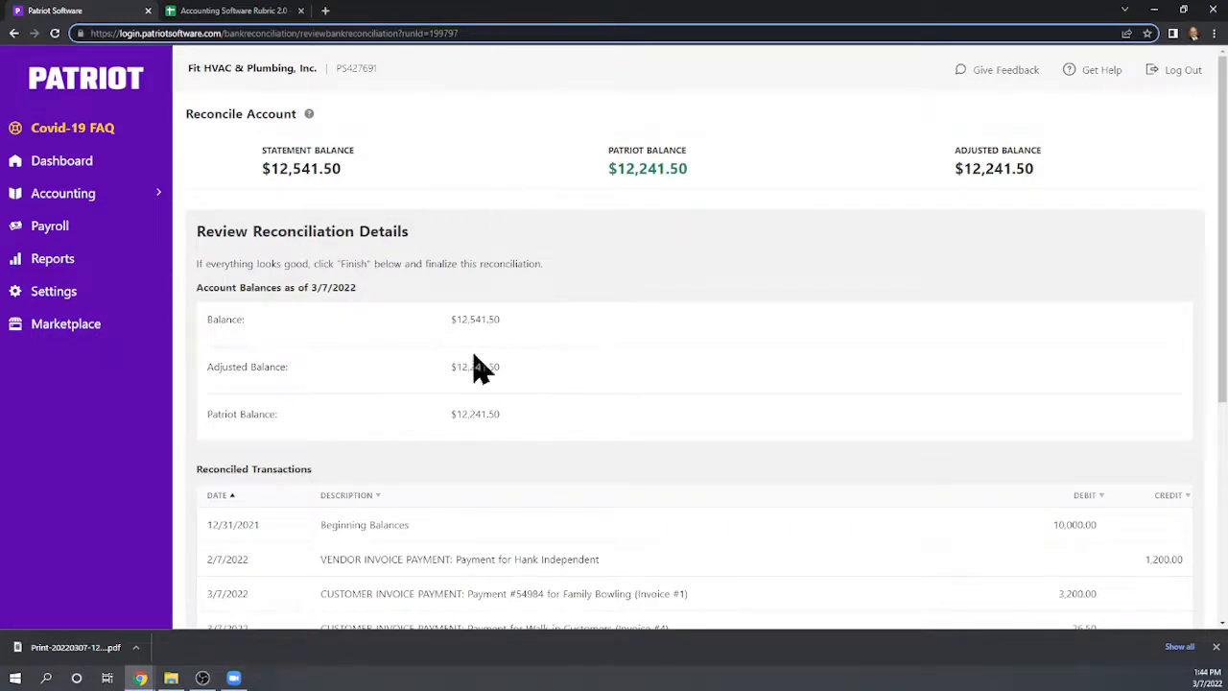
scroll(545, 229, "down", 1)
scroll(416, 294, "down", 3)
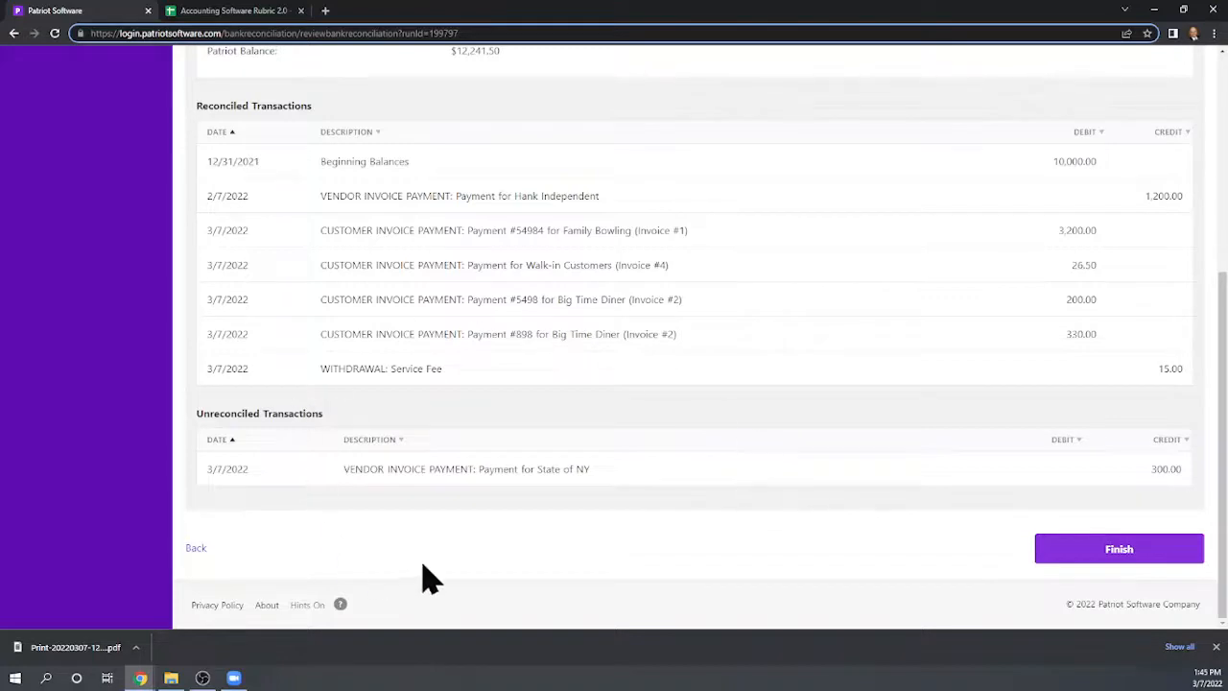
left_click(1114, 555)
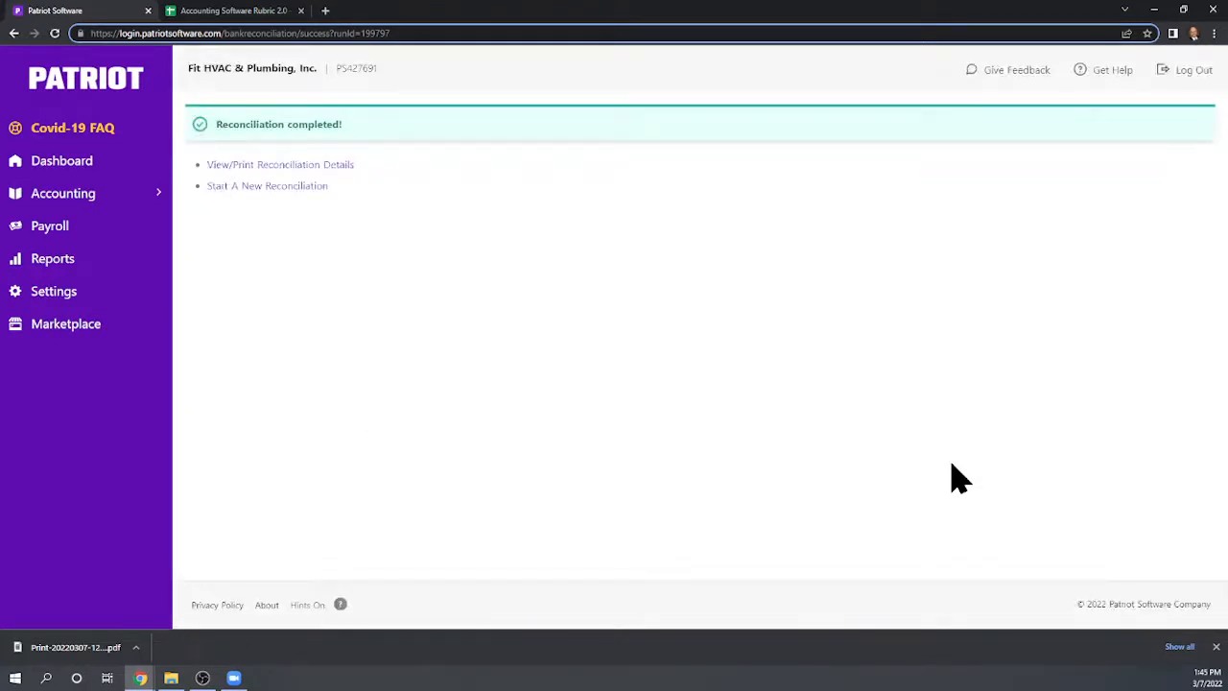
Open the printable reconciliation details report PDF, view it, and close its tab
left_click(317, 165)
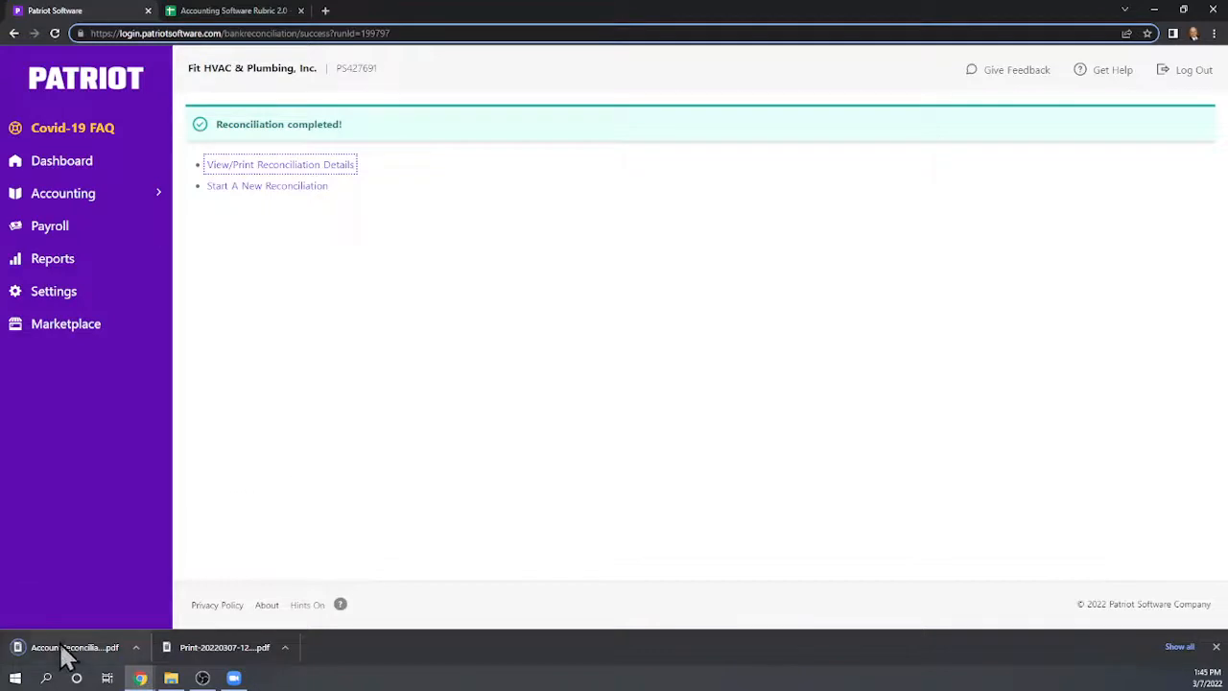
left_click(67, 647)
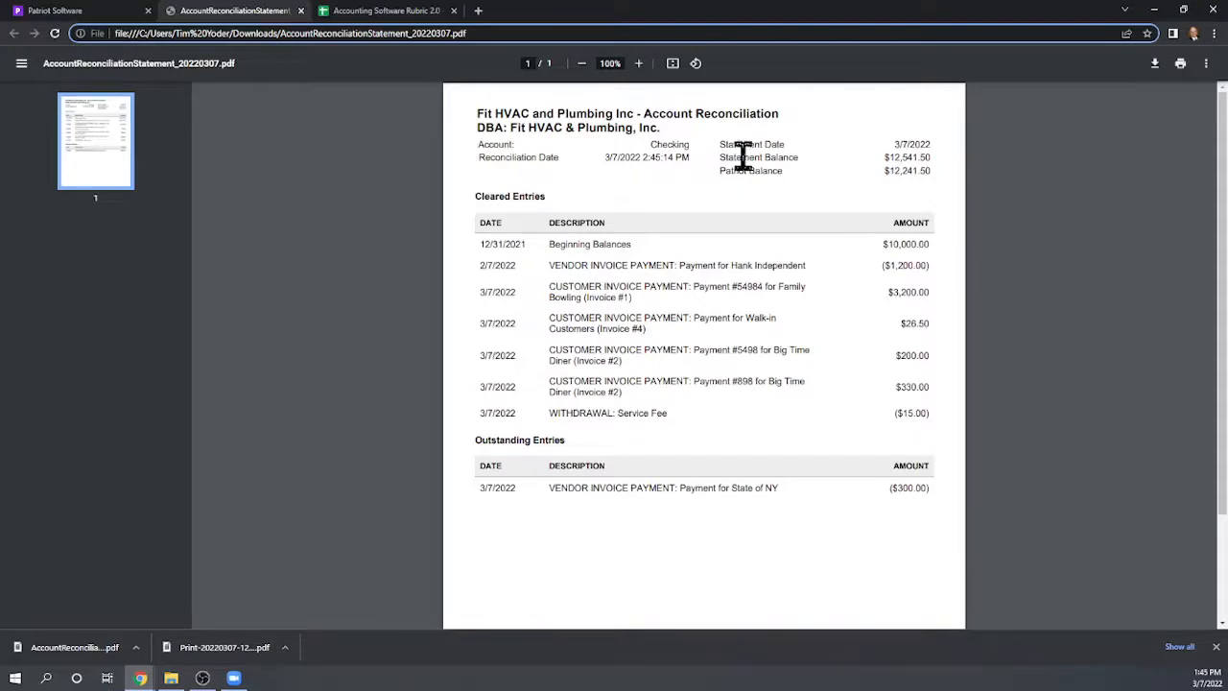
left_click(300, 11)
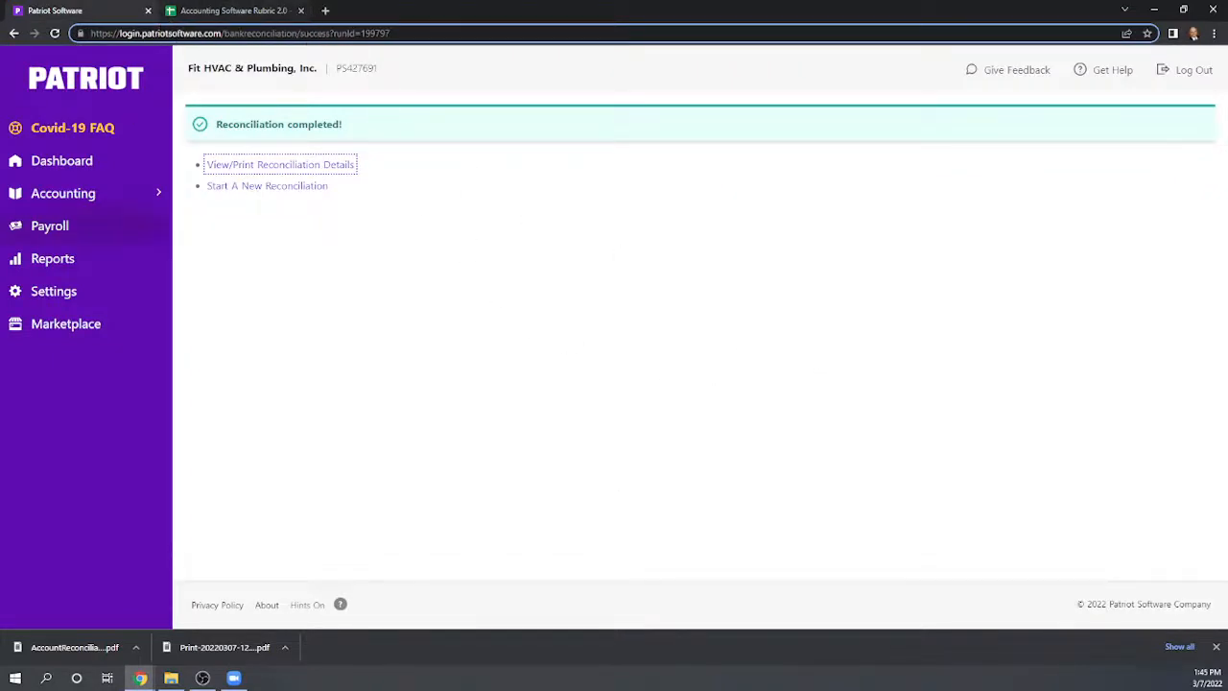
Switch to the Accounting Software Rubric 2.0 sheet and enter 1 in the Patriot column for rows 96 through 104
left_click(254, 12)
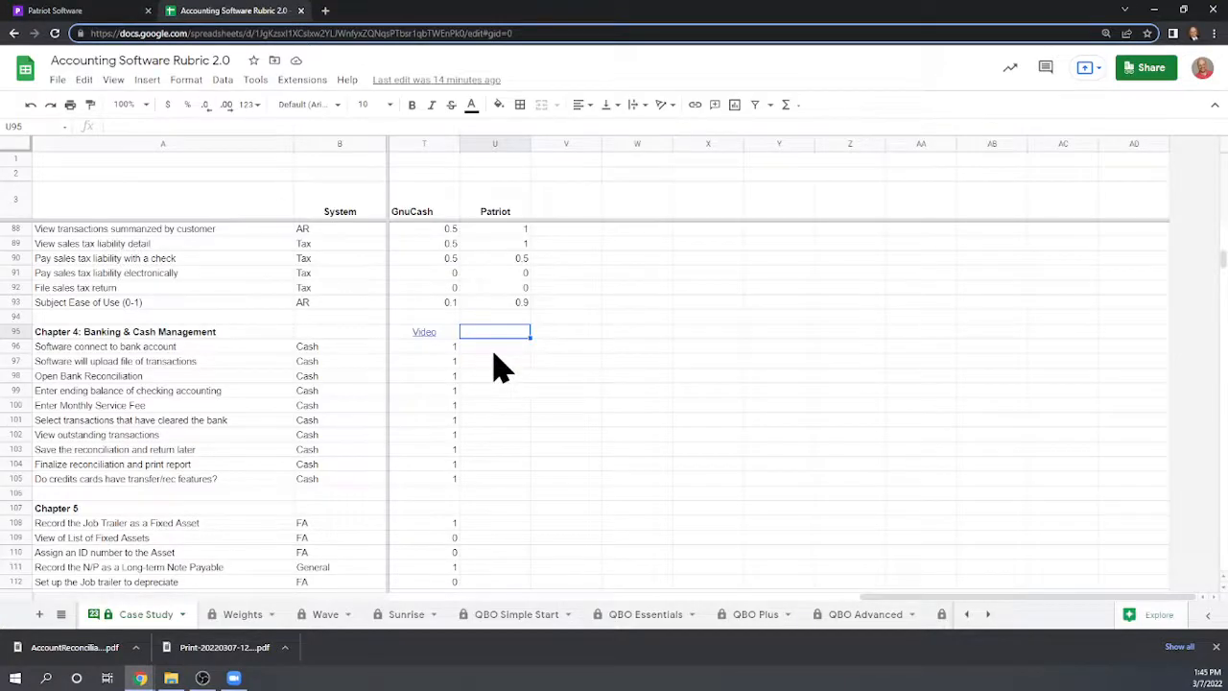
left_click(492, 346)
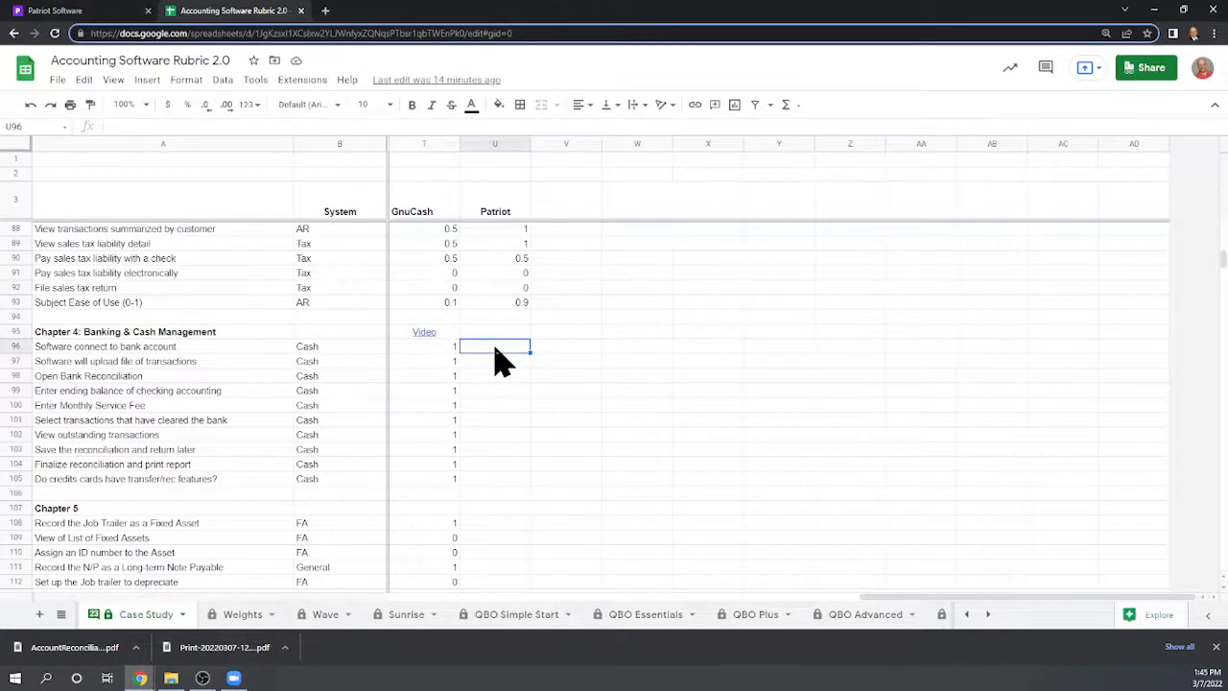
type("1")
key("Return")
type("1")
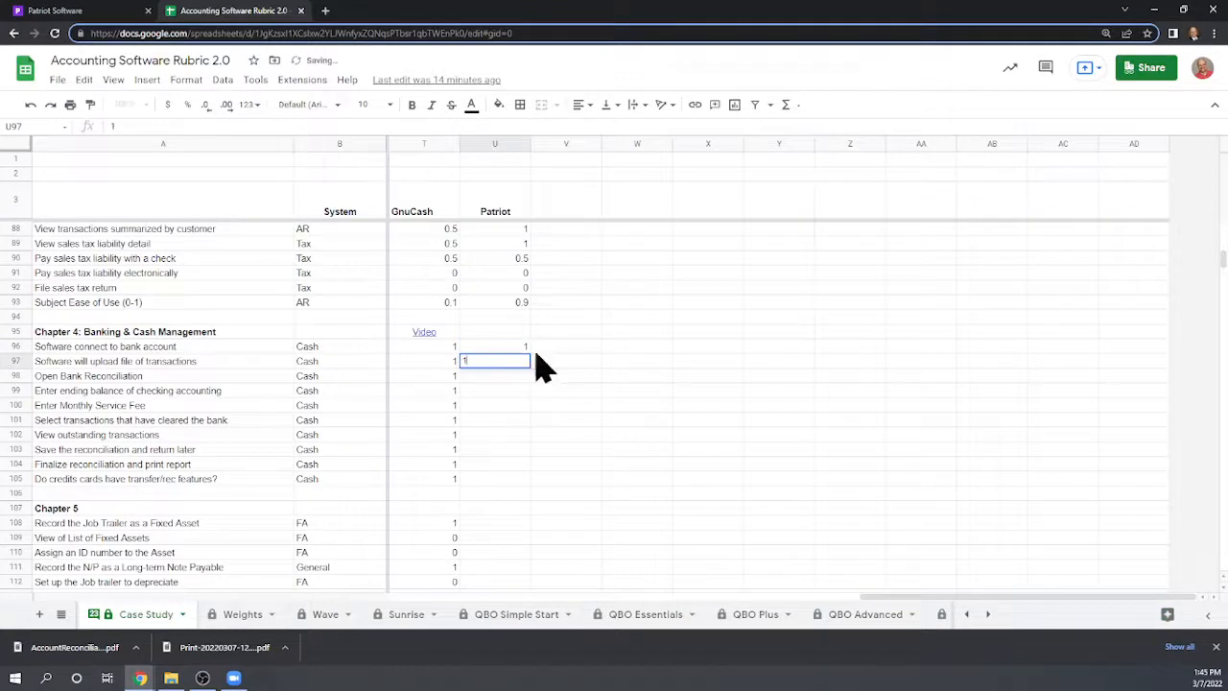
key("Return")
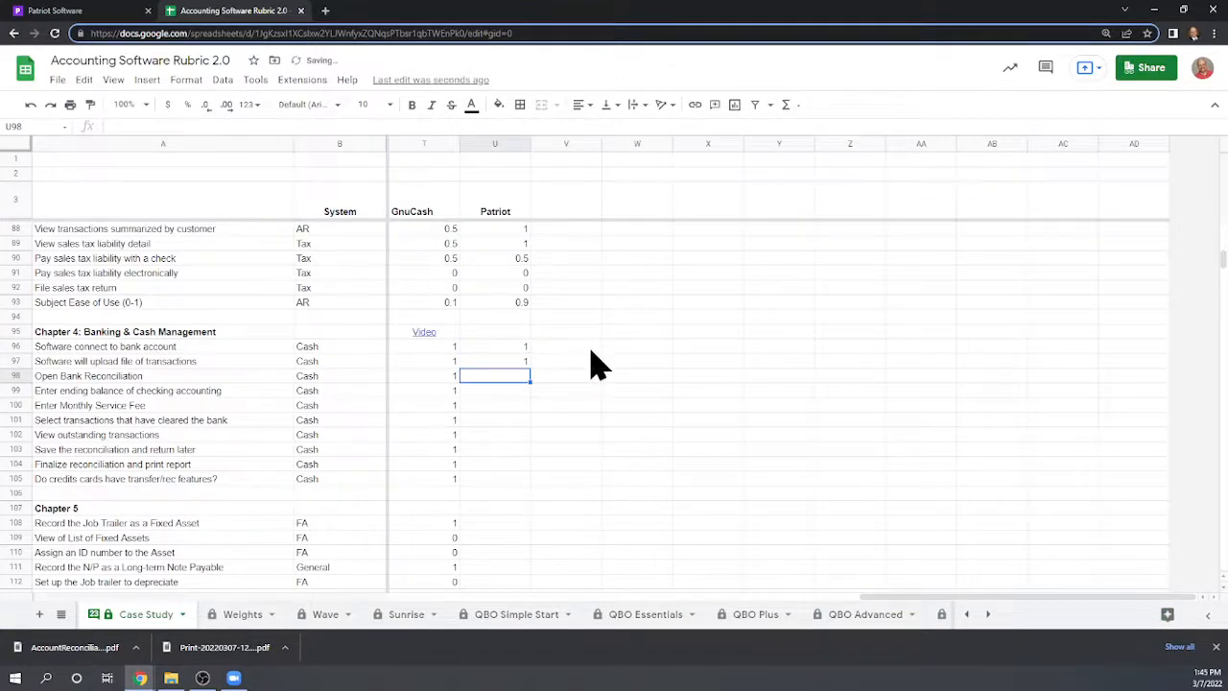
type("1")
key("Return")
type("1")
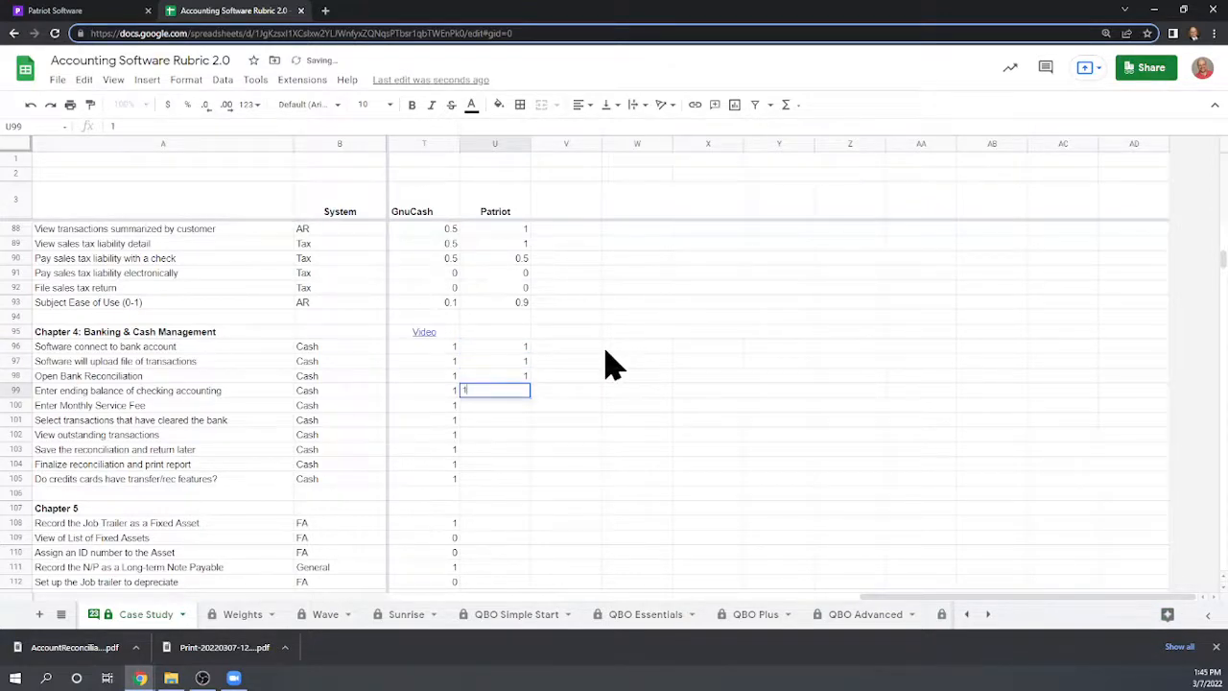
key("Return")
type("1")
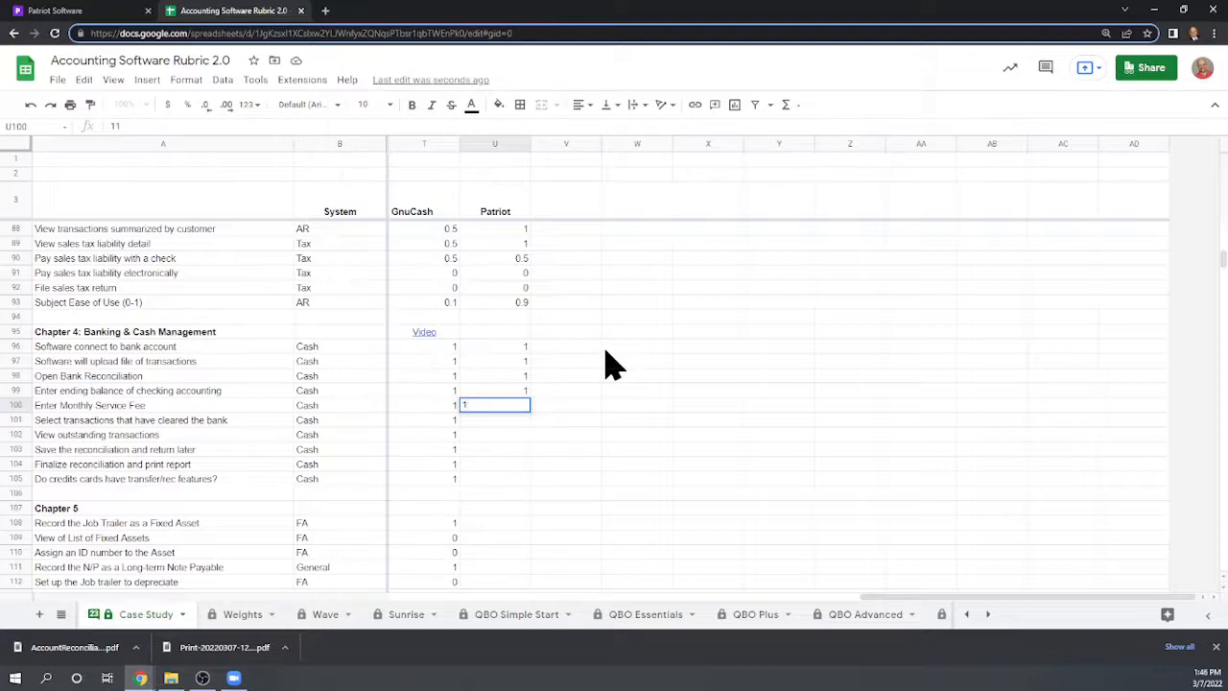
key("Return")
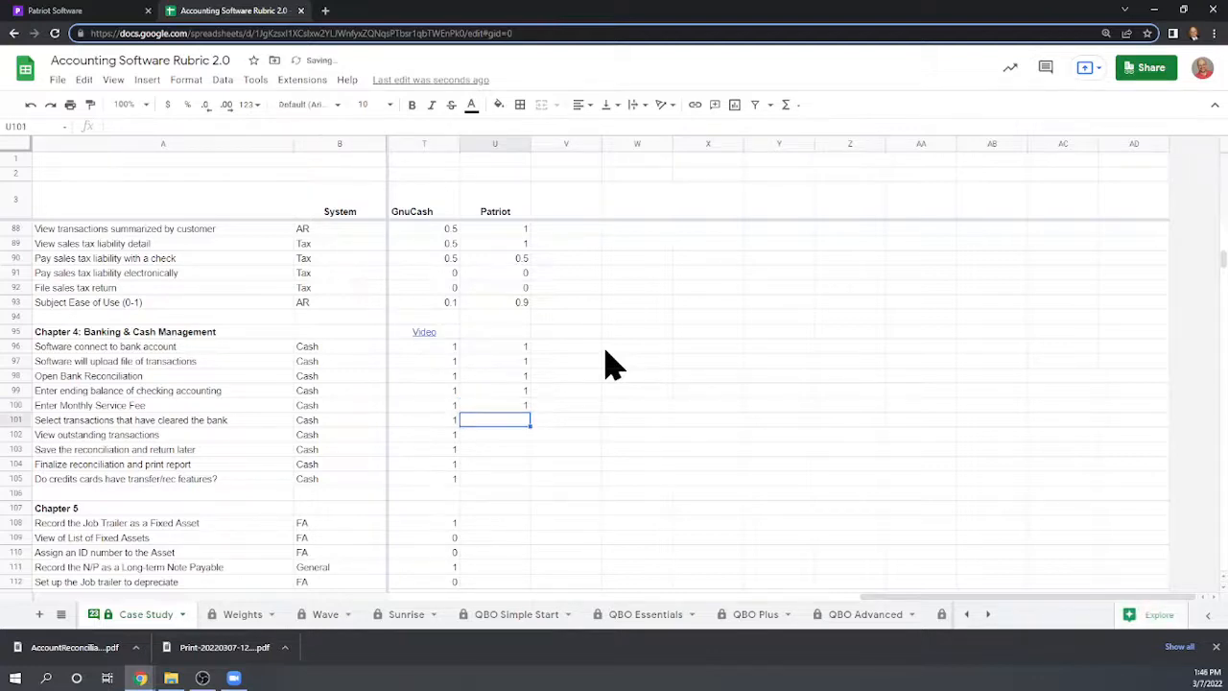
type("1")
key("Return")
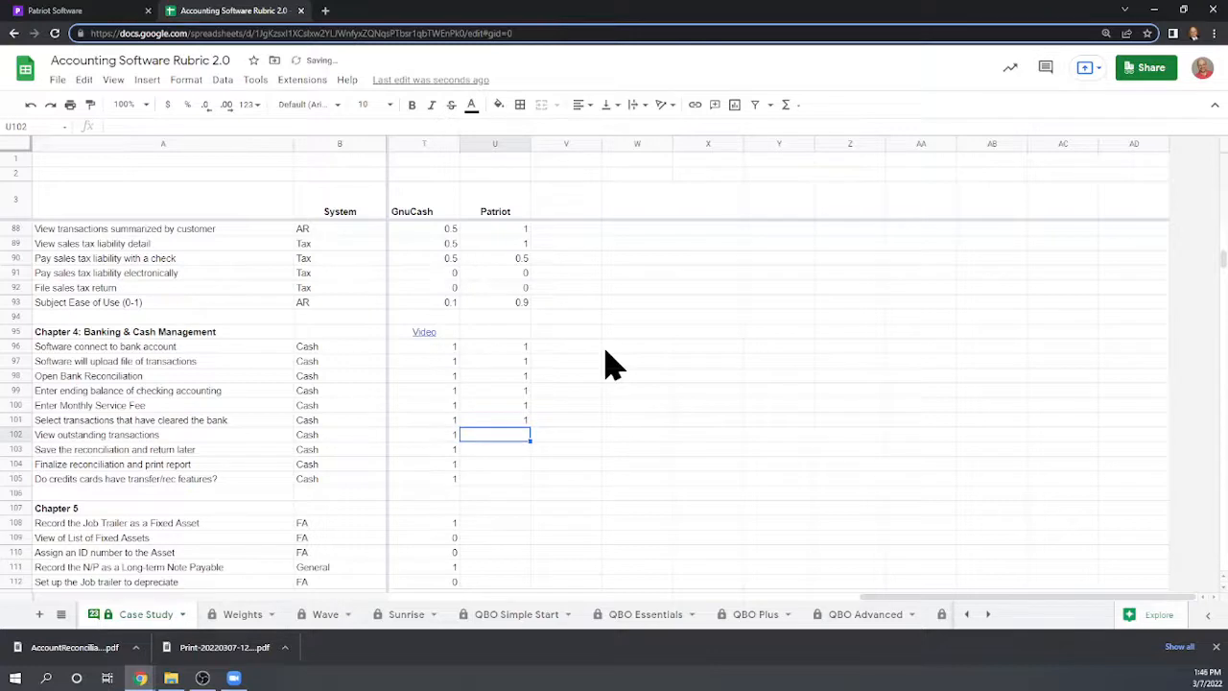
type("1")
key("Return")
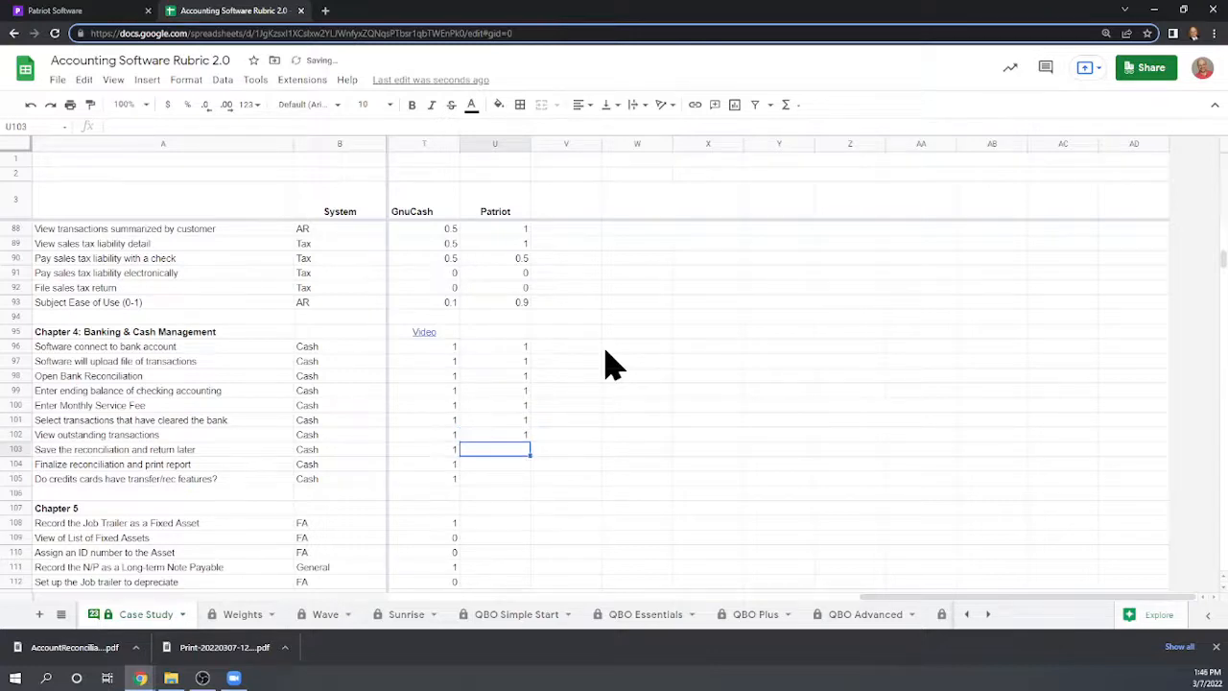
type("1")
key("Return")
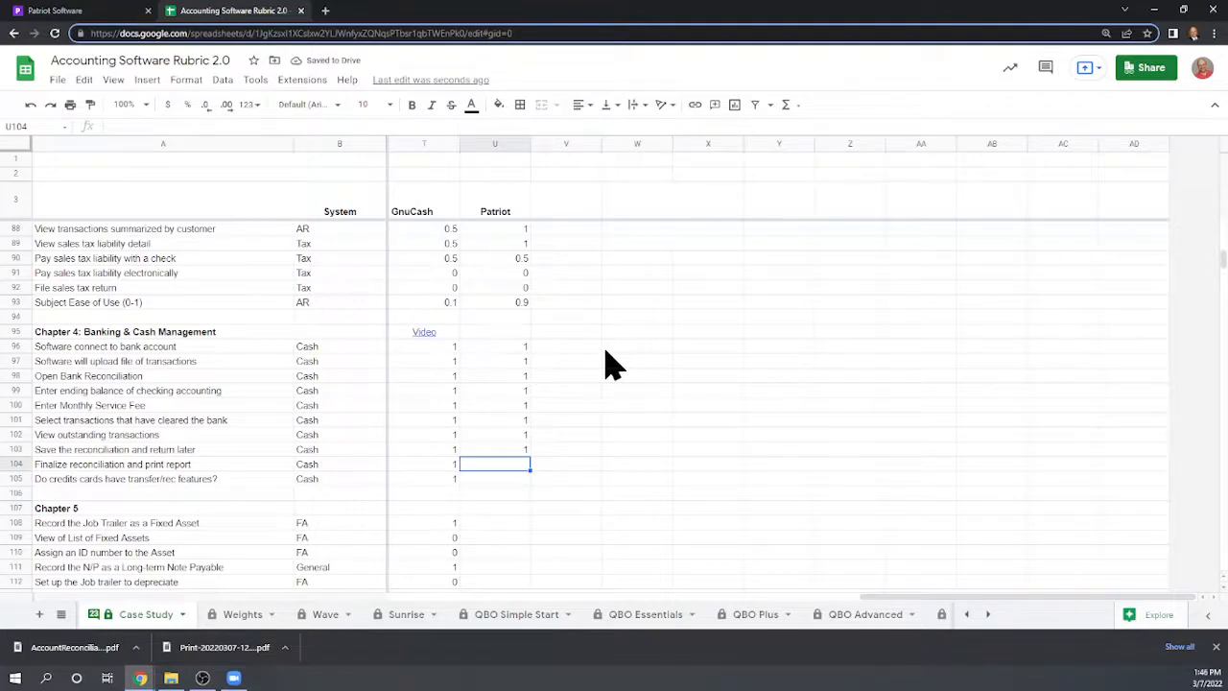
type("1")
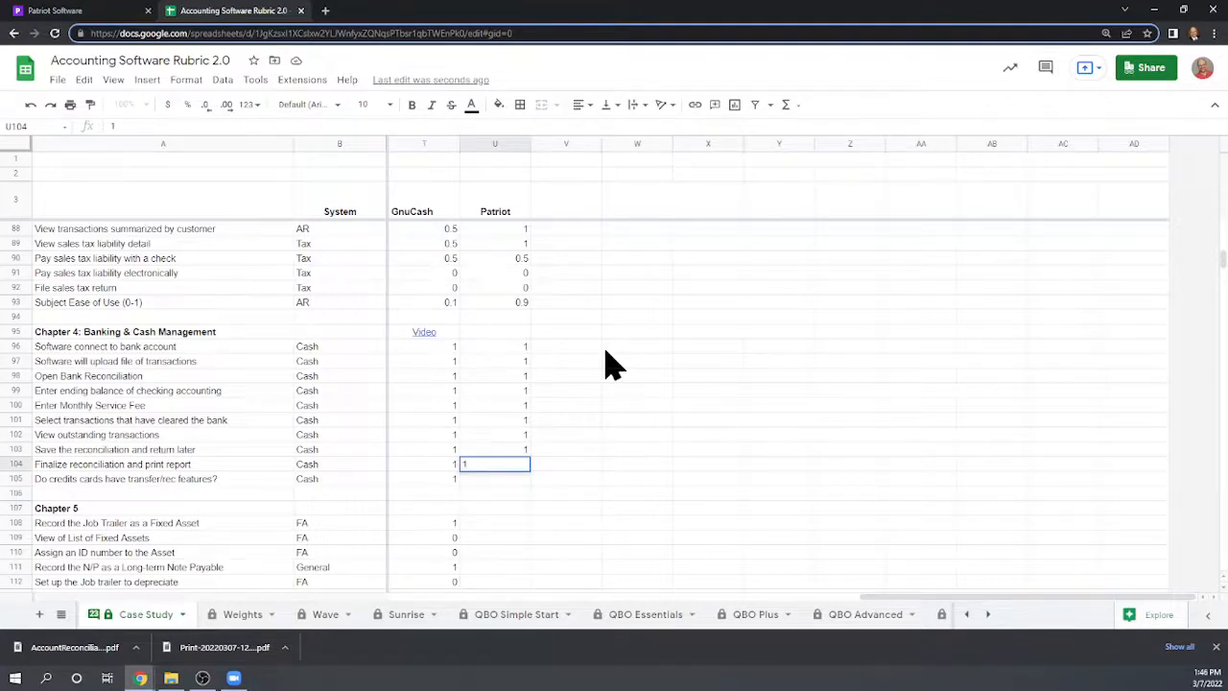
key("Return")
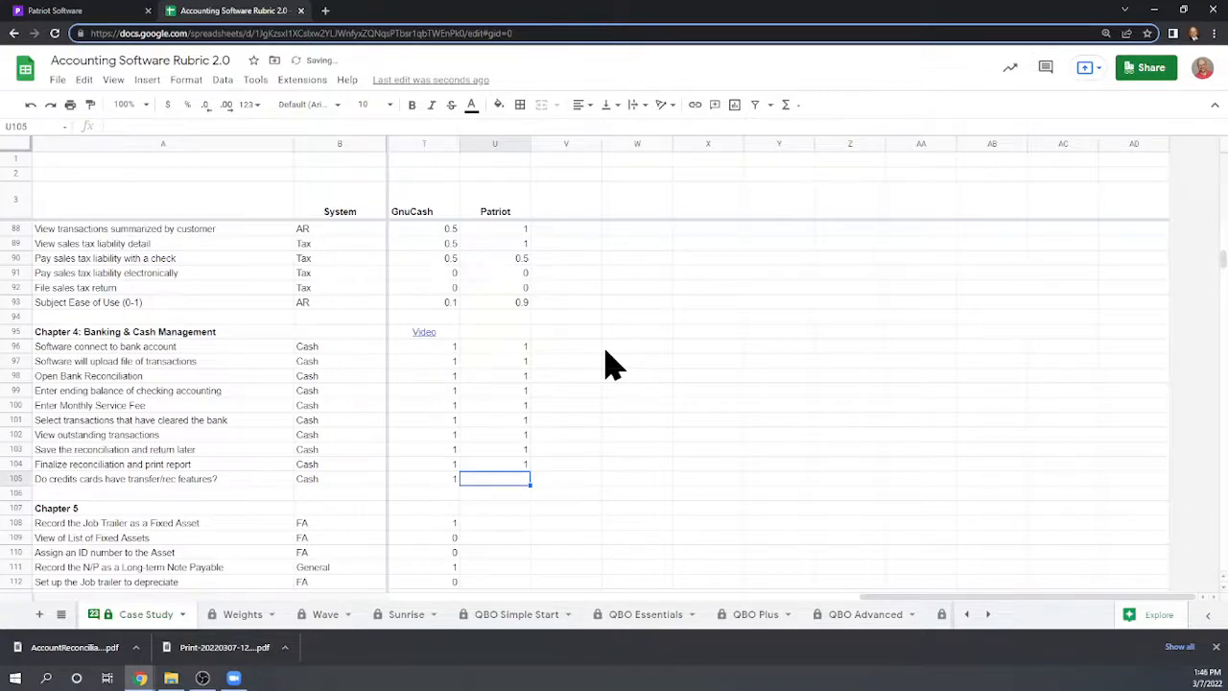
Back in Patriot, start a new reconciliation and select Credit Card Payable as the account
left_click(81, 12)
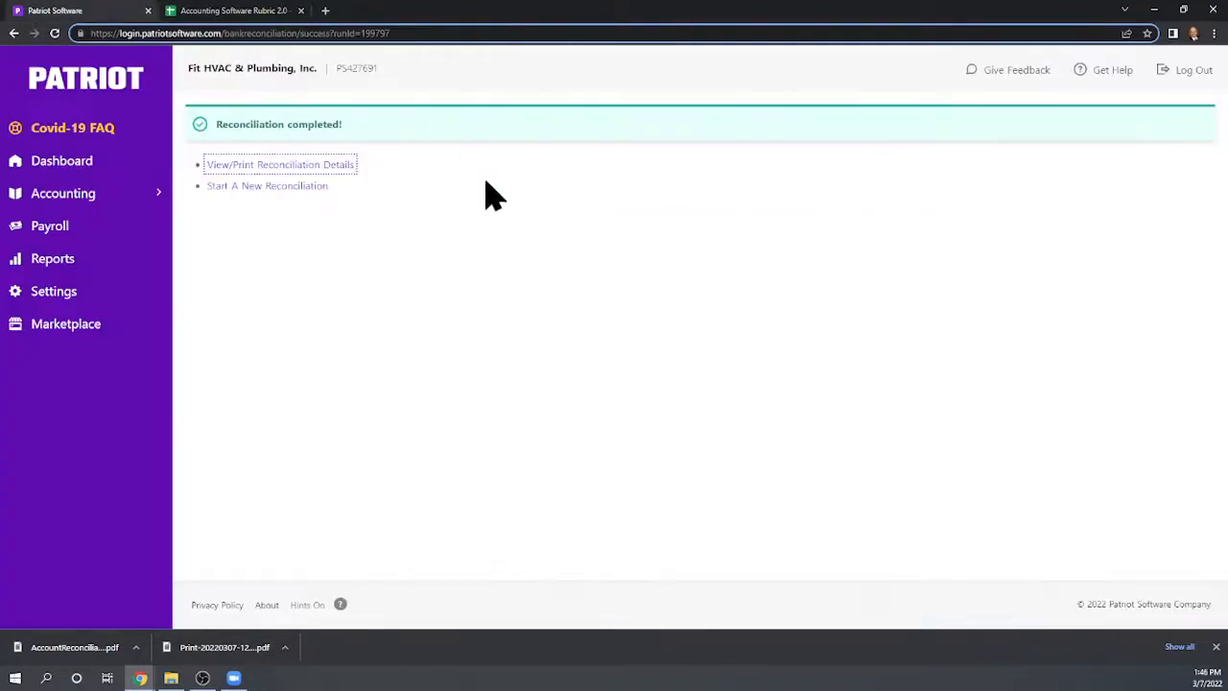
left_click(294, 186)
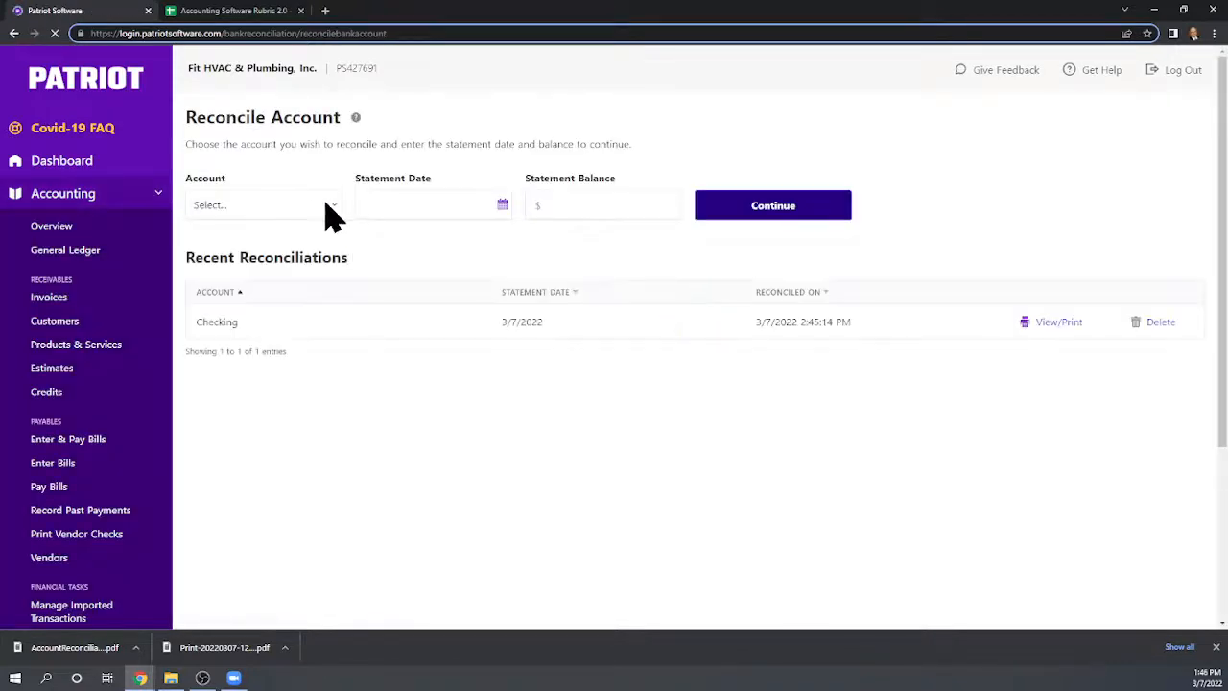
left_click(336, 205)
scroll(317, 288, "down", 1)
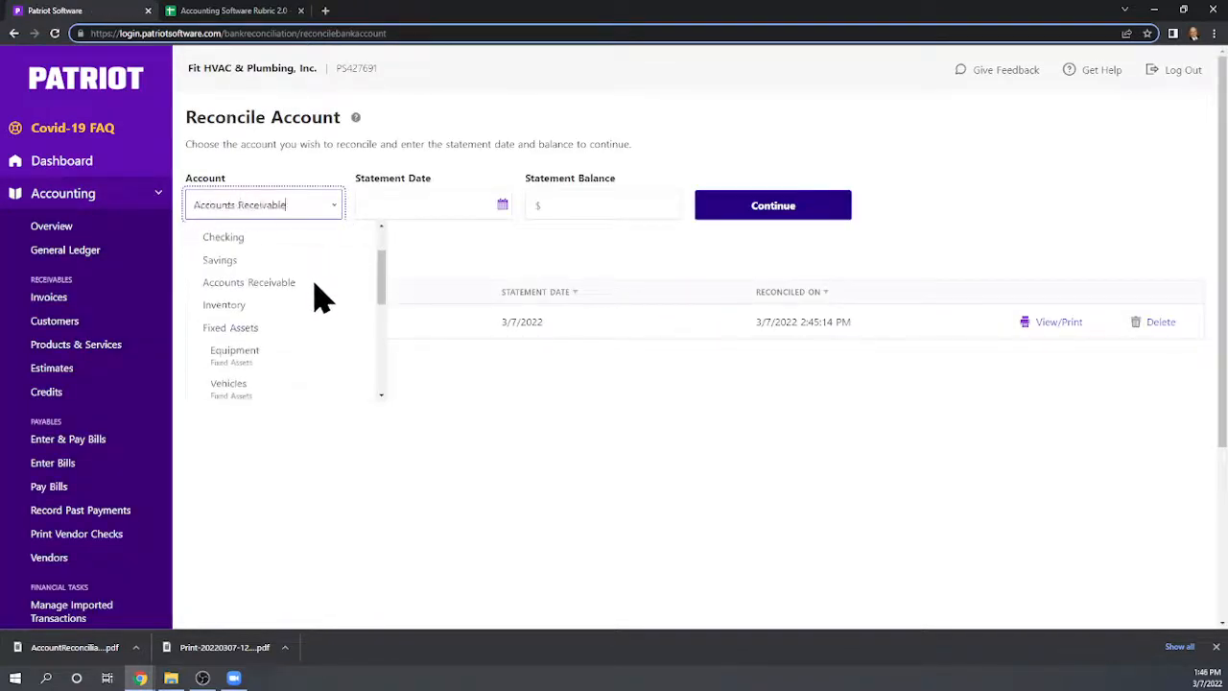
scroll(323, 298, "down", 3)
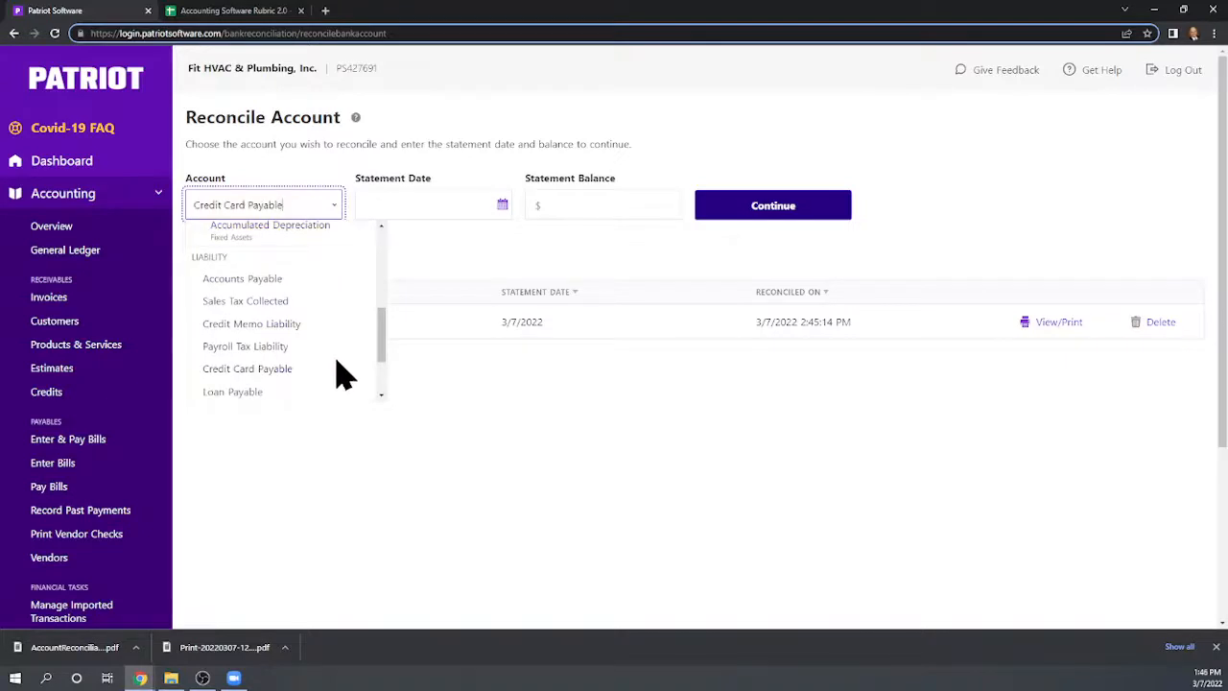
scroll(345, 369, "down", 1)
left_click(266, 303)
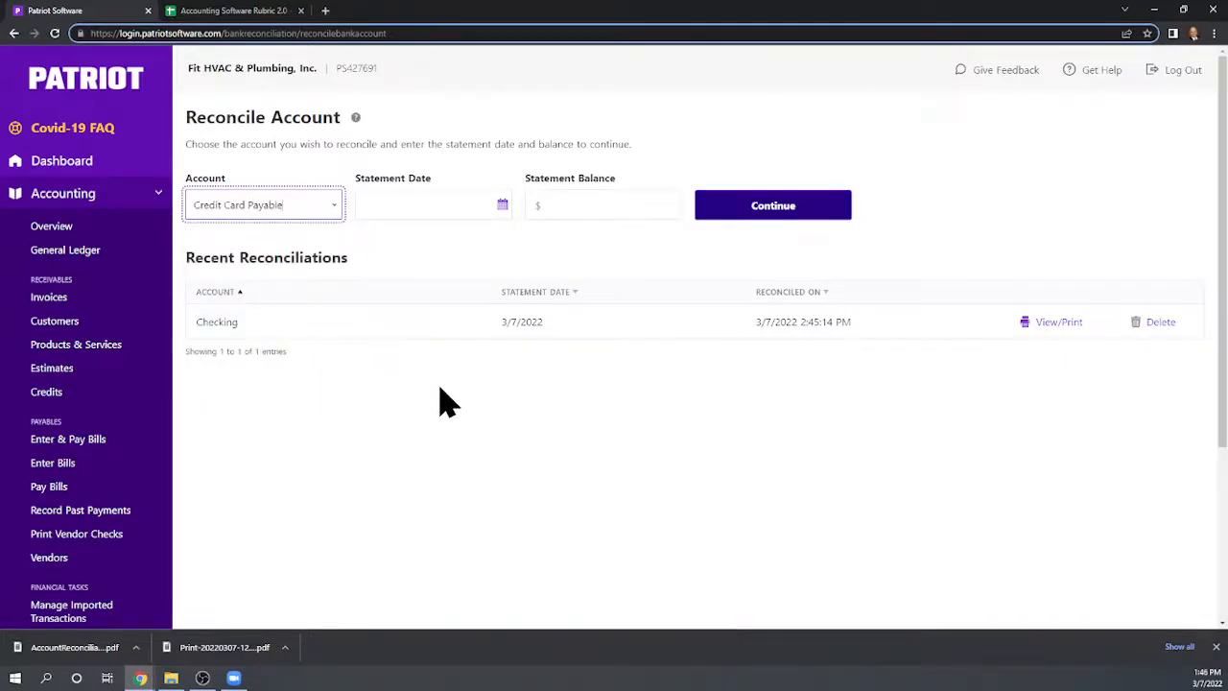
Return to the rubric sheet and enter 1 for Patriot in the credit card transfer/rec features row 105
left_click(246, 11)
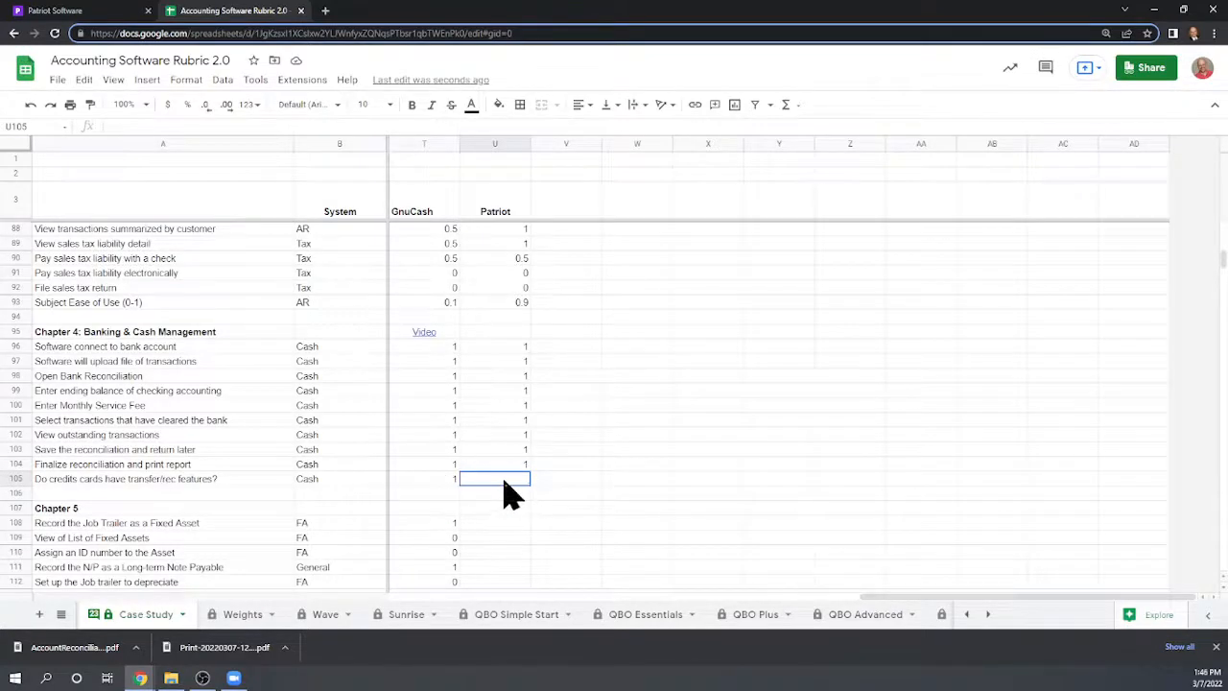
type("1")
key("Return")
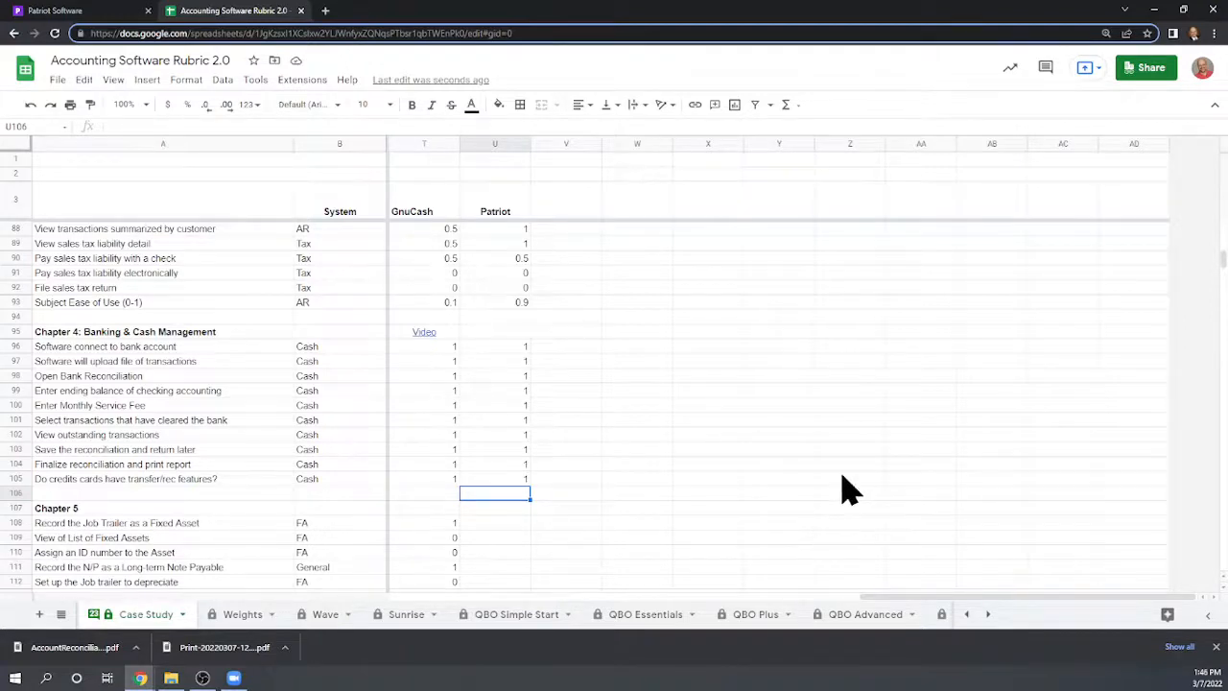
Scroll through the rubric sheet to review Patriot's scores in the earlier chapters
scroll(841, 488, "up", 5)
scroll(842, 489, "down", 5)
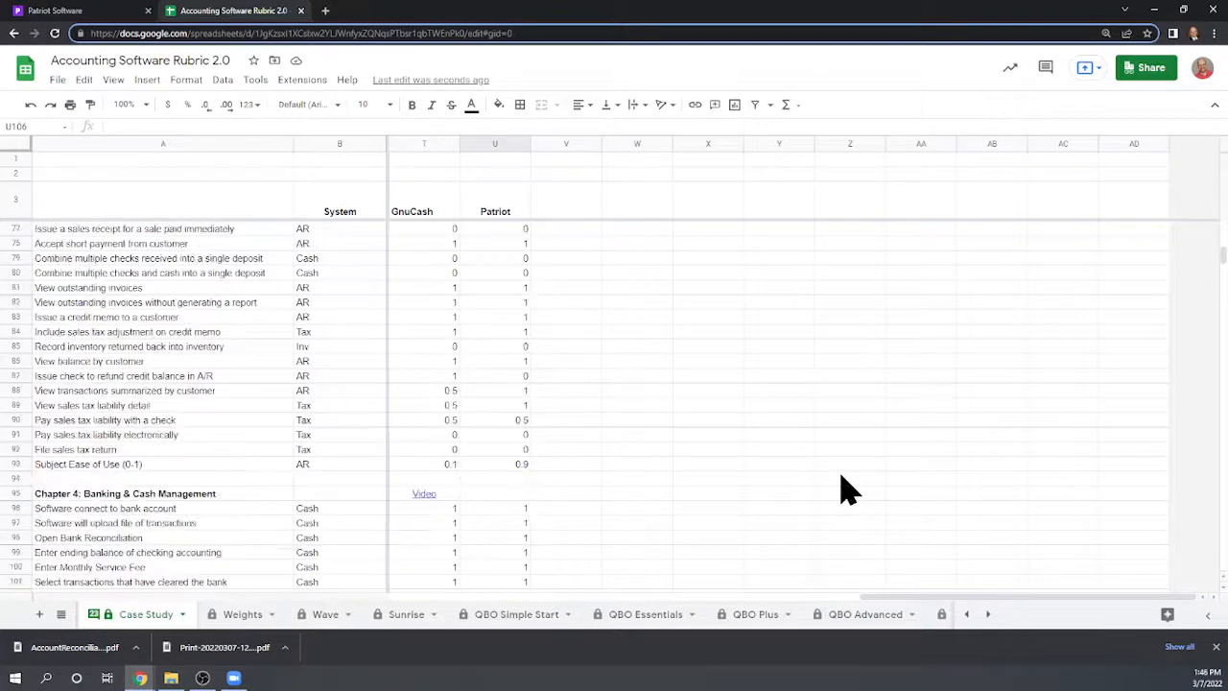
scroll(842, 489, "up", 13)
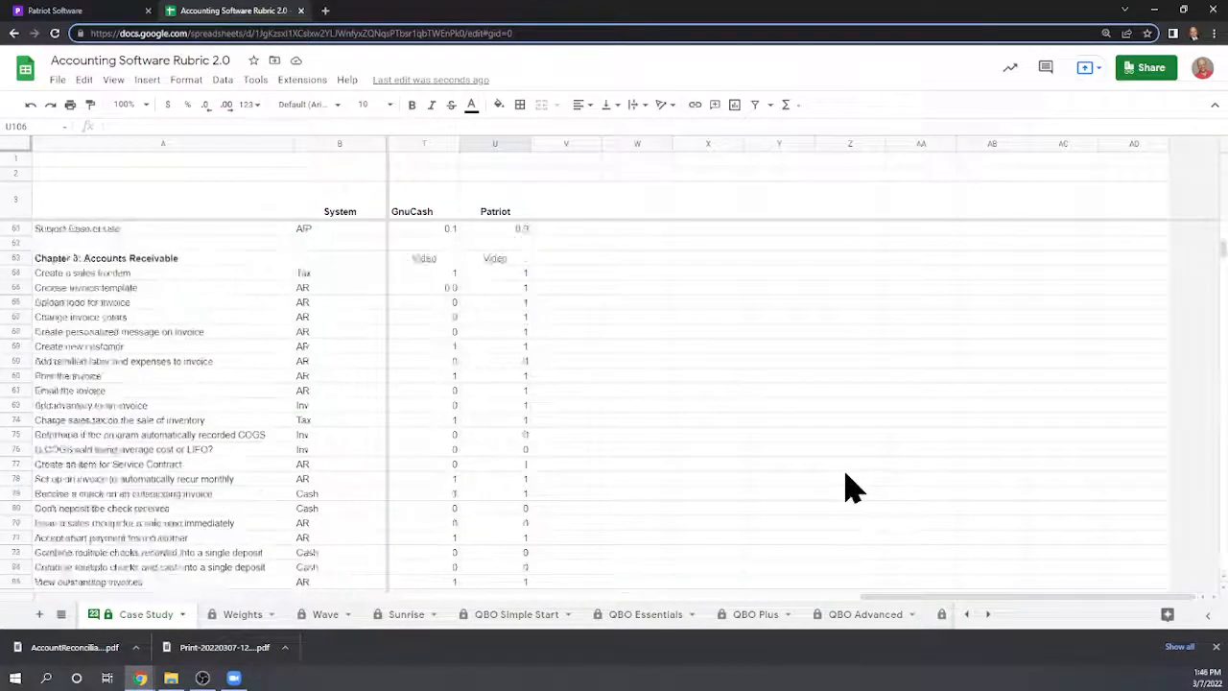
scroll(852, 488, "up", 10)
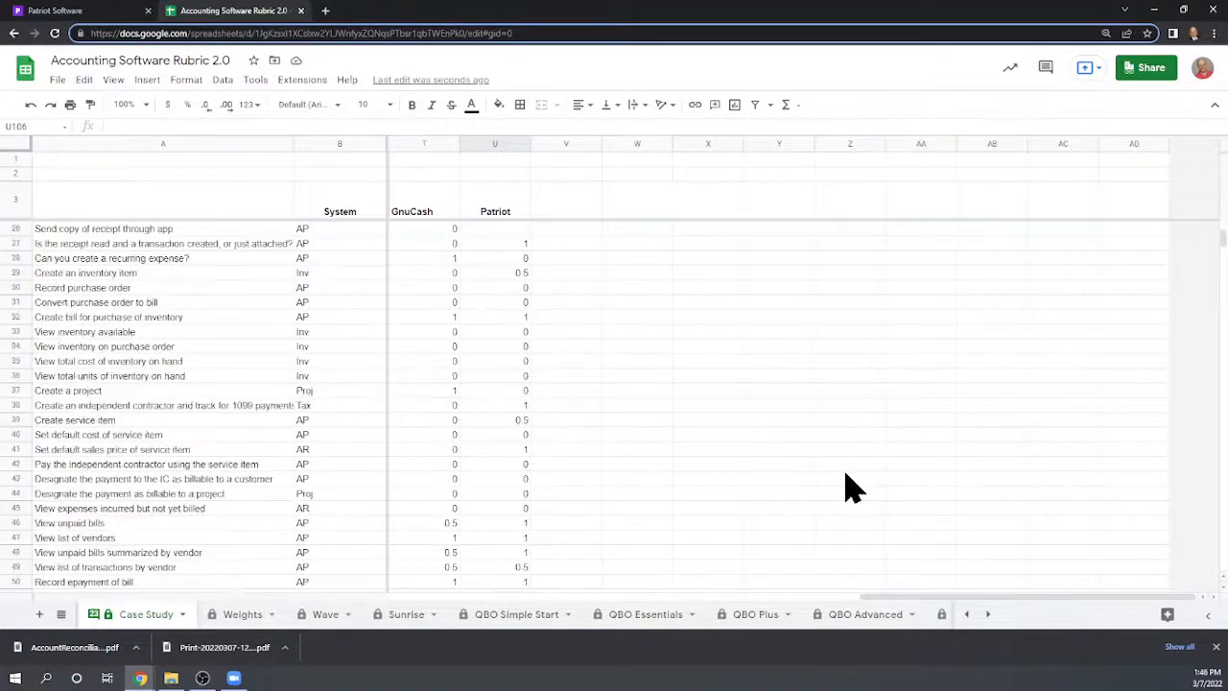
scroll(853, 488, "down", 15)
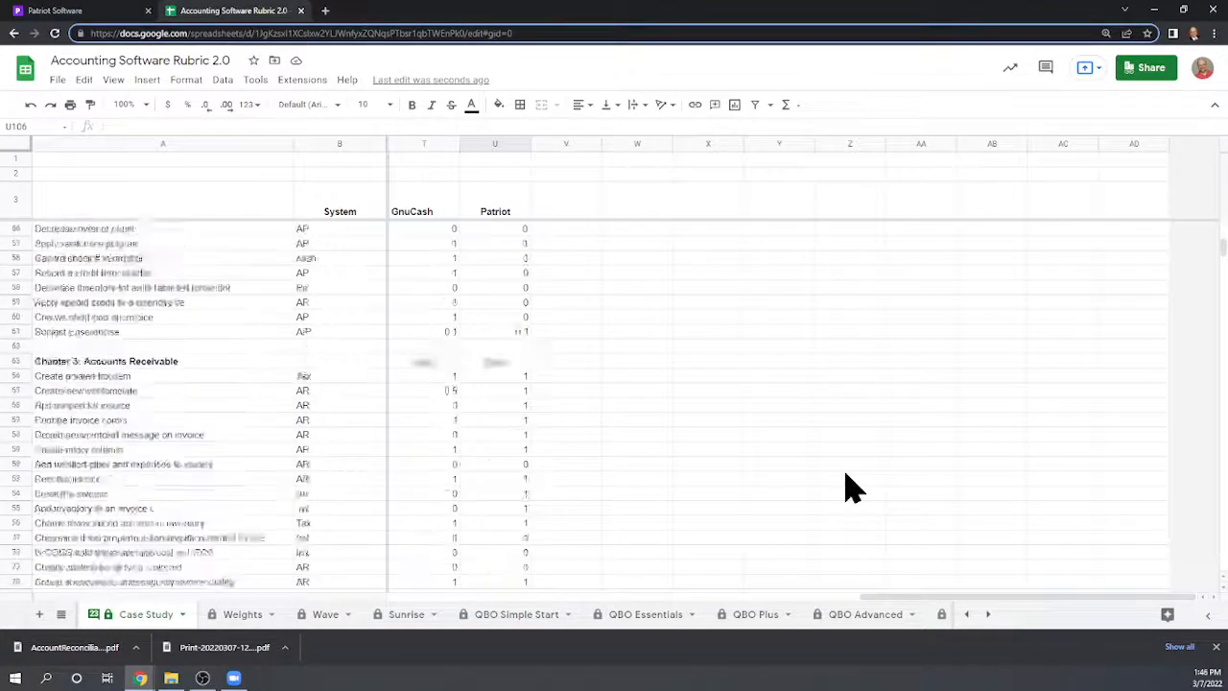
scroll(853, 488, "down", 9)
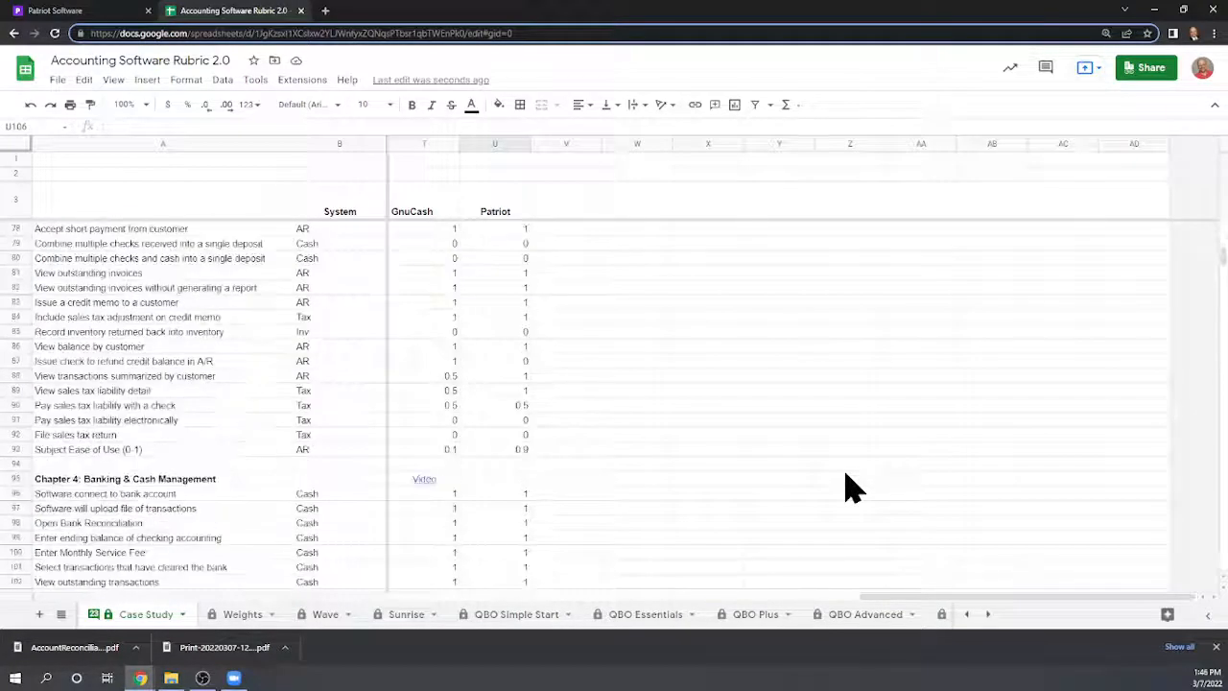